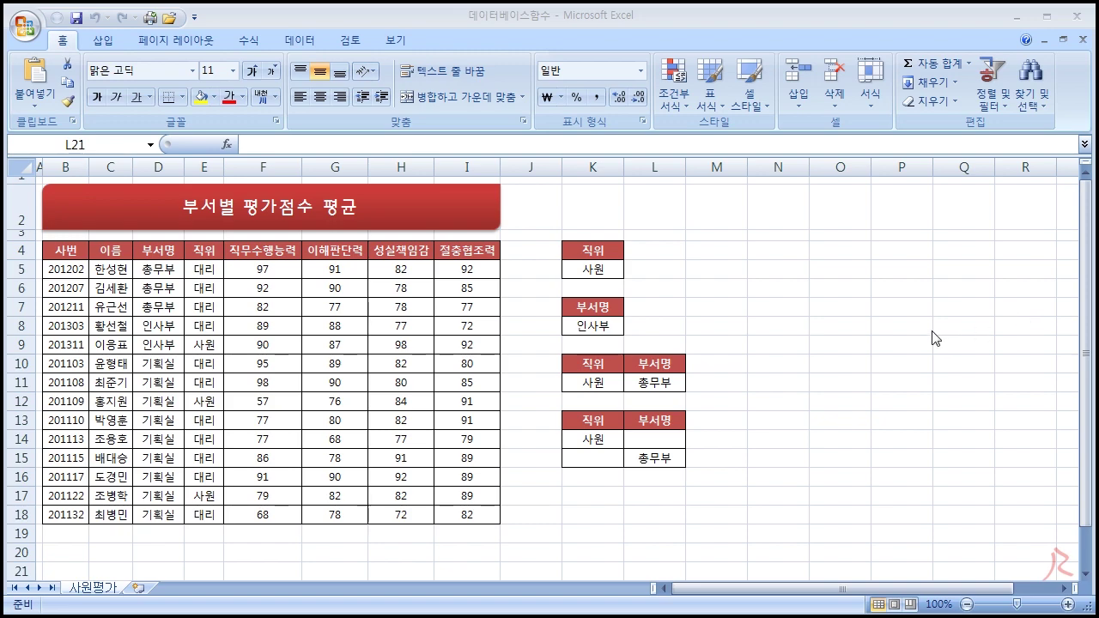
List DSUM, DAVERAGE, DCOUNT, DCOUNTA, DMAX, DMIN, DSTDEV, DVAR, DGET and DPRODUCT down cells O5 to O14
{"action": "left_click", "coordinate": [836, 272]}
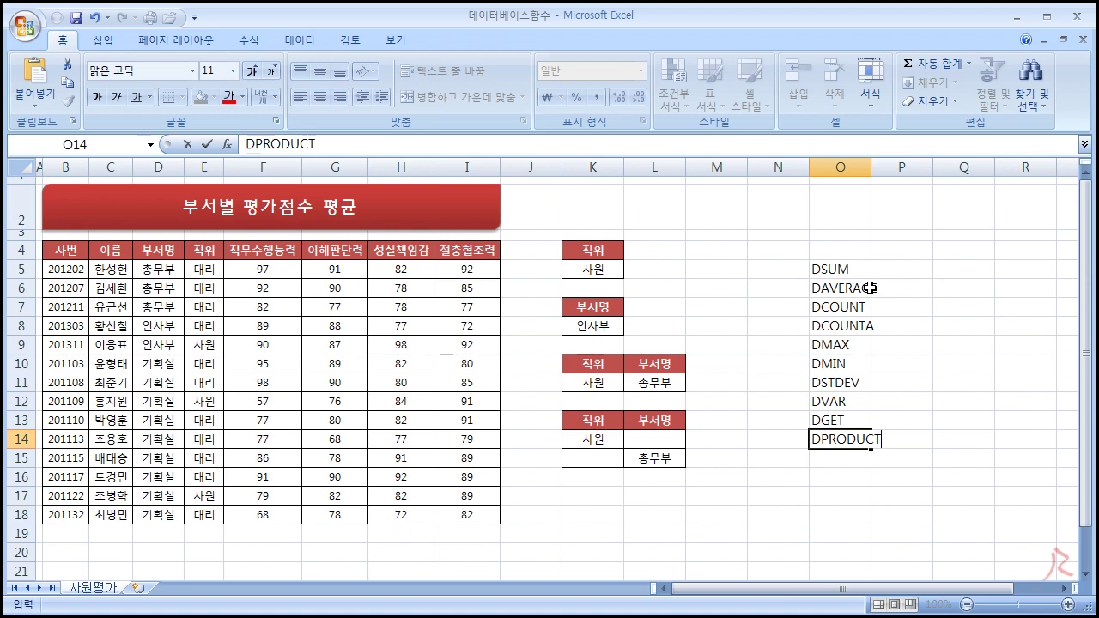
{"action": "key", "text": "Return"}
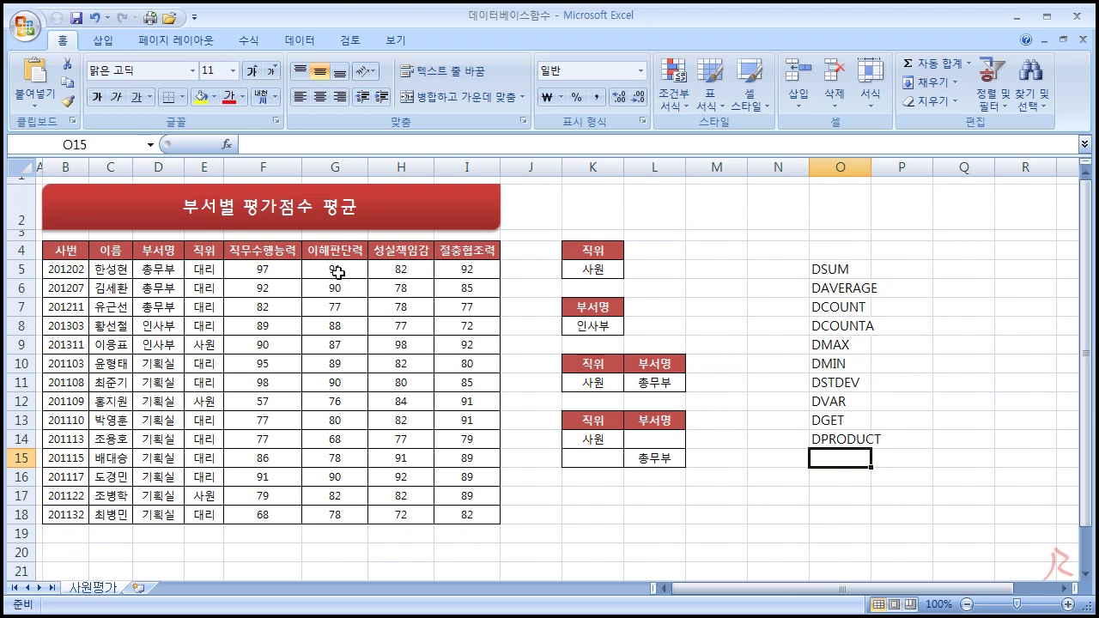
Widen column O enough to fit the longest function name in the list
{"action": "left_click_drag", "start_coordinate": [351, 273], "coordinate": [329, 508]}
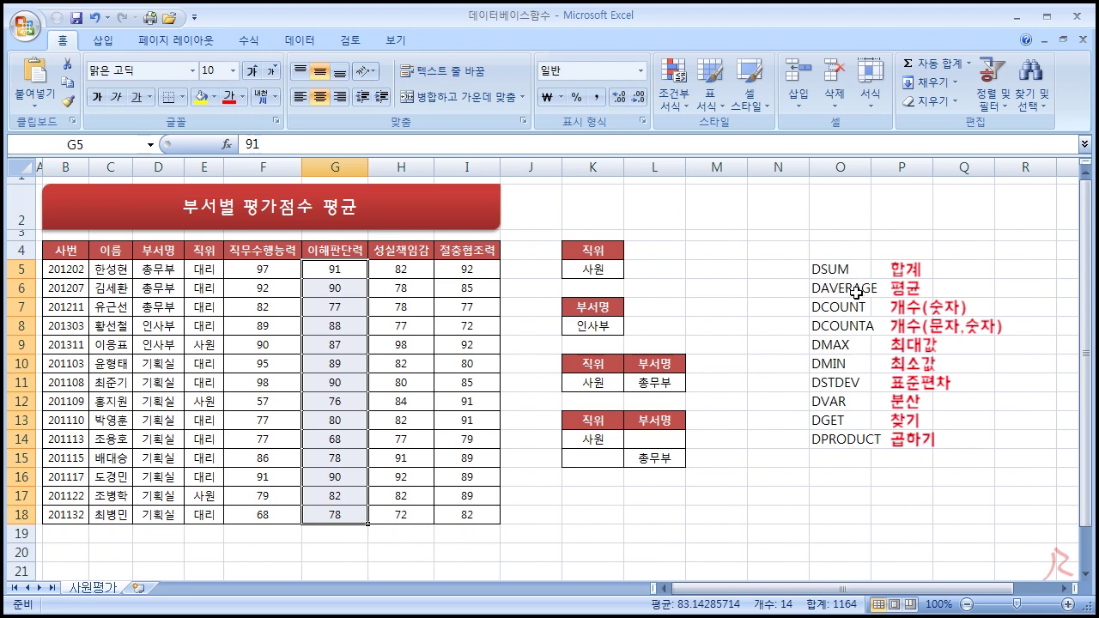
{"action": "left_click_drag", "start_coordinate": [870, 165], "coordinate": [885, 165]}
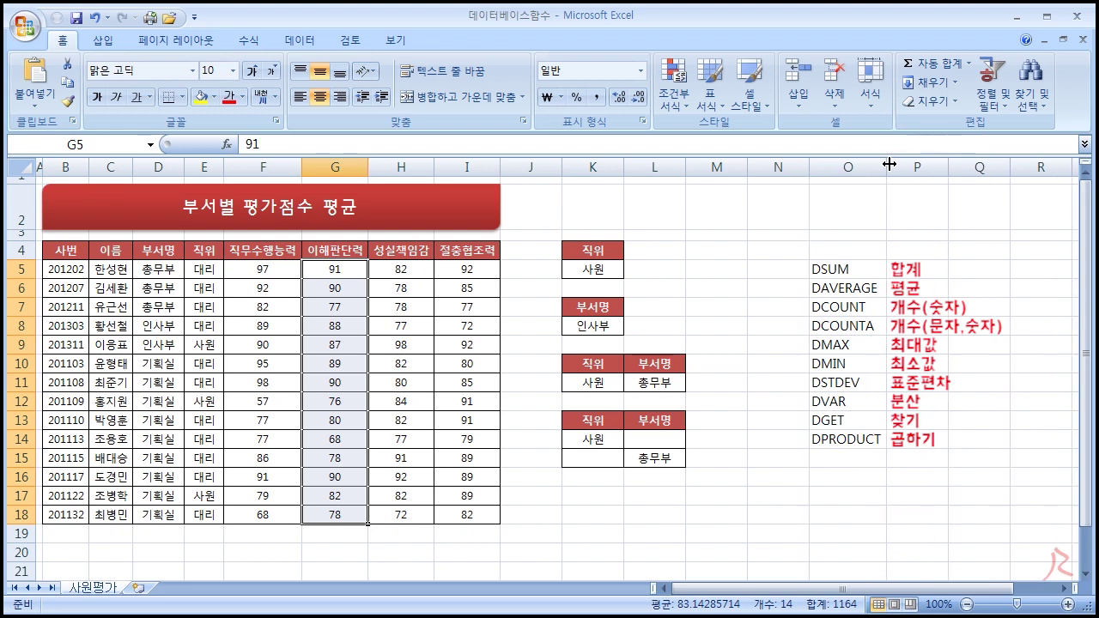
{"action": "left_click", "coordinate": [914, 270]}
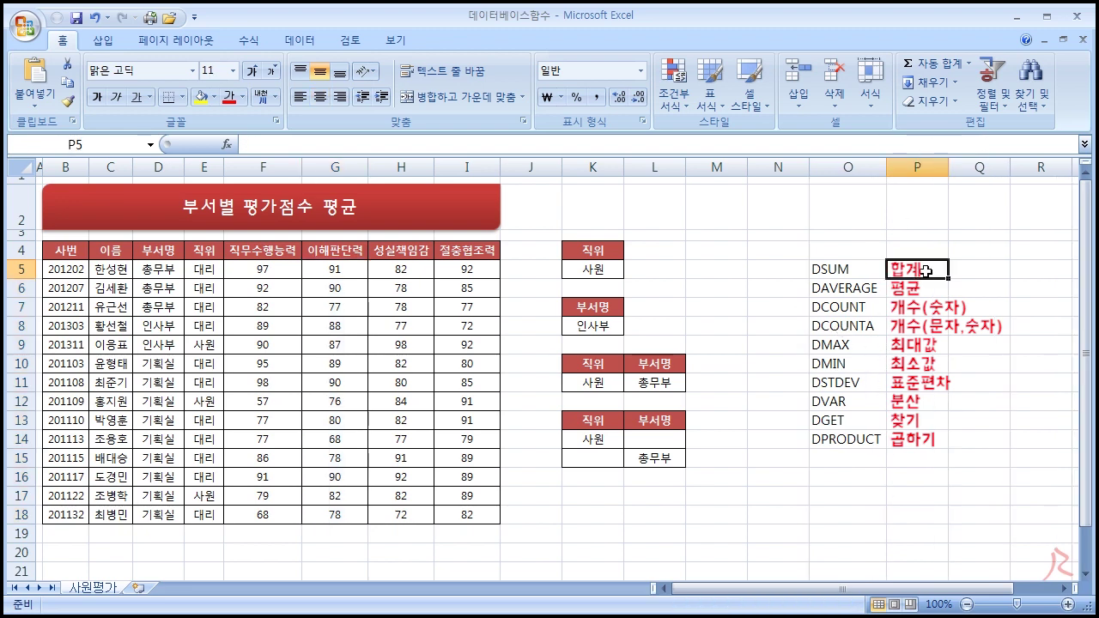
{"action": "left_click_drag", "start_coordinate": [838, 269], "coordinate": [850, 438]}
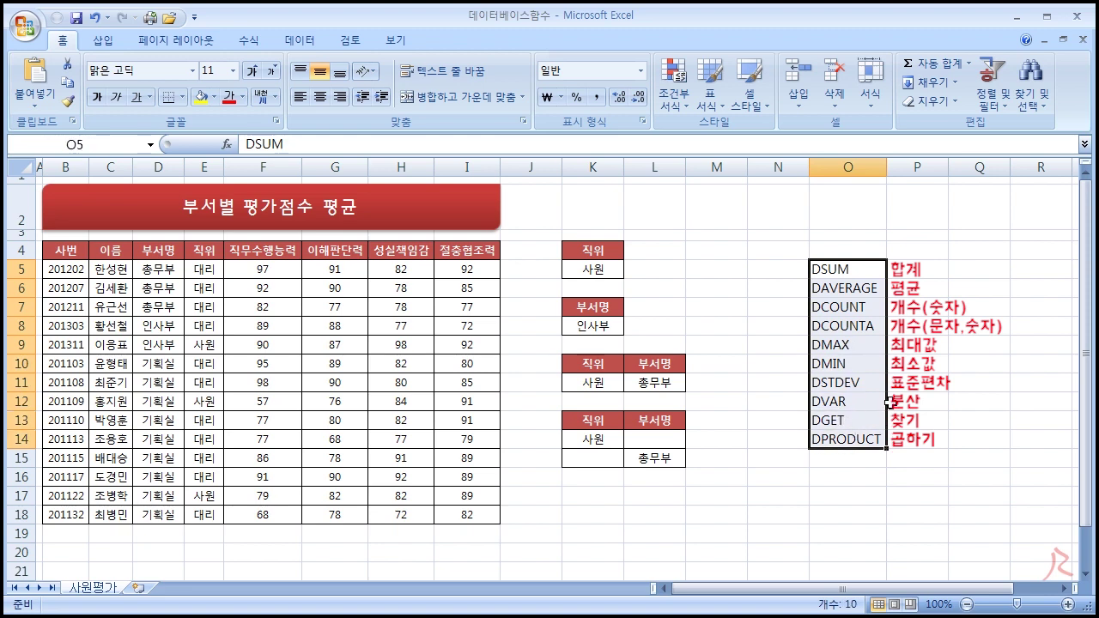
{"action": "left_click", "coordinate": [955, 359]}
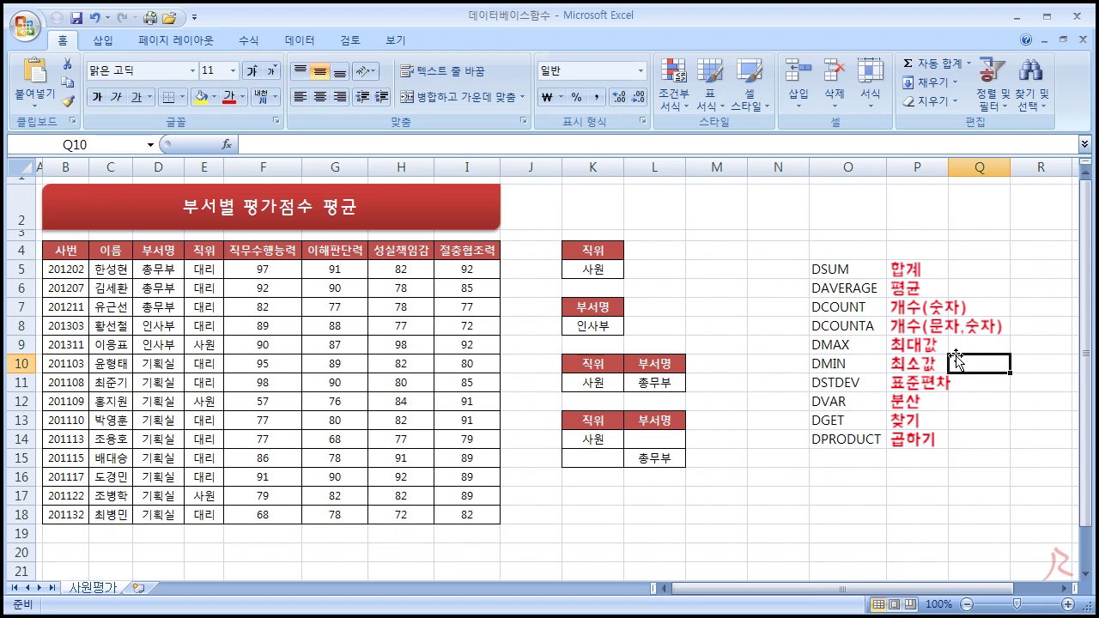
Start a syntax note in cell N16 with the text 데이터베이스함수명(
{"action": "left_click", "coordinate": [782, 479]}
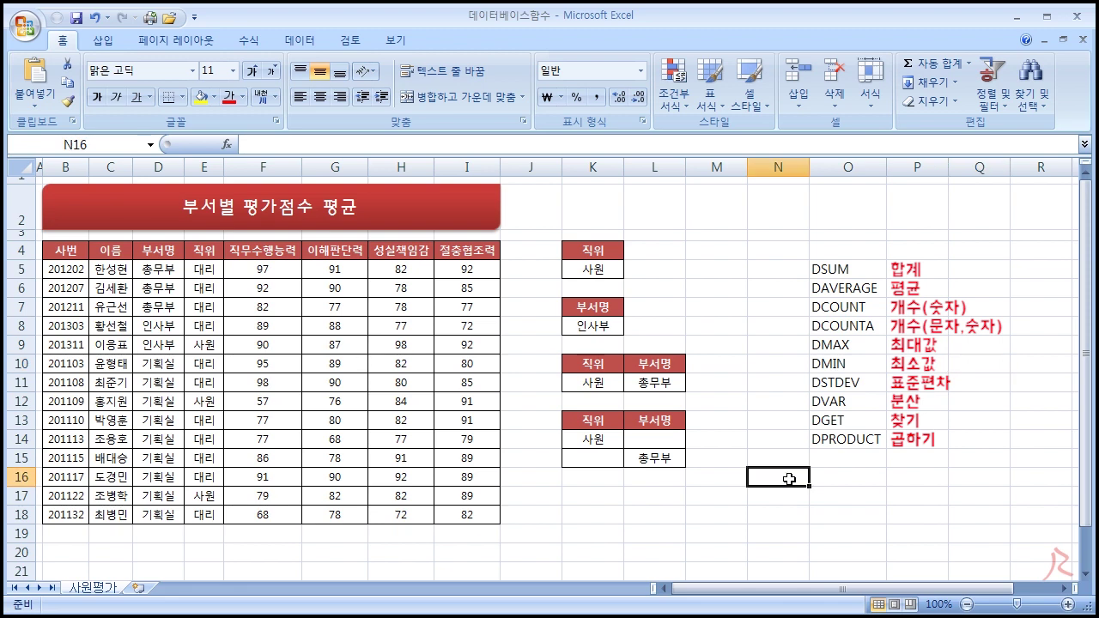
{"action": "type", "text": "데이터베"}
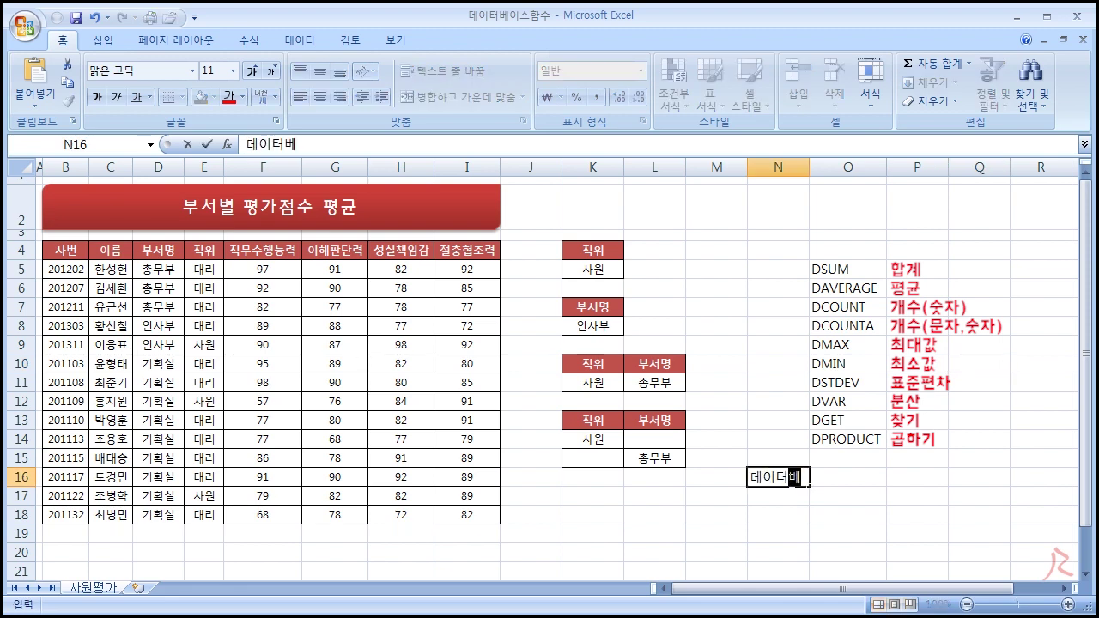
{"action": "type", "text": "이스함수"}
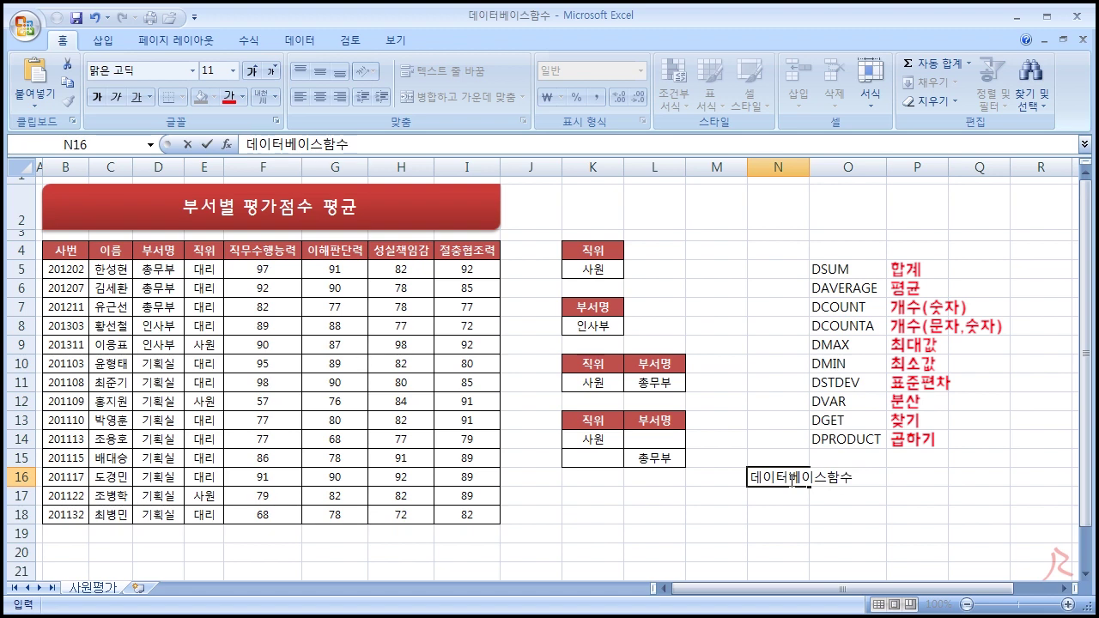
{"action": "type", "text": "명("}
{"action": "type", "text": "데이터베잇"}
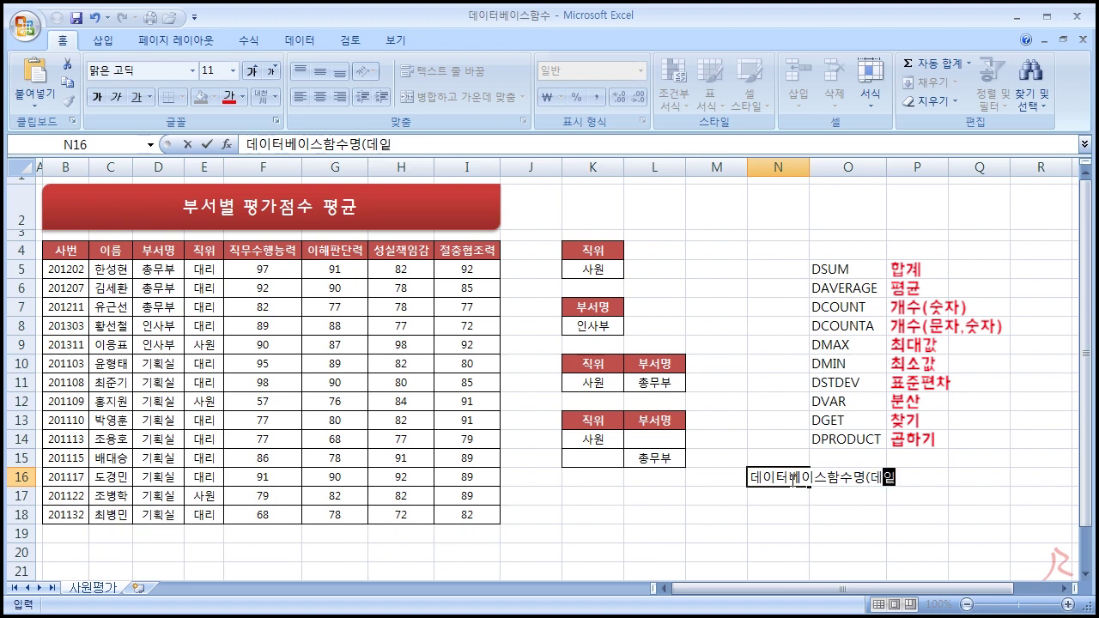
{"action": "type", "text": "스범위"}
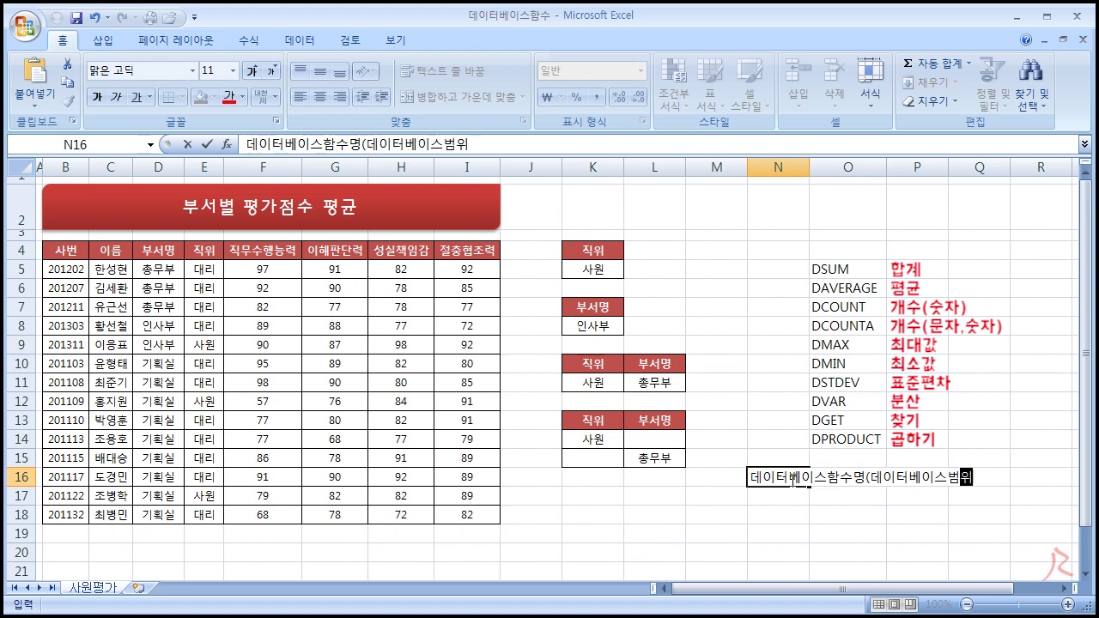
{"action": "key", "text": "BackSpace"}
{"action": "key", "text": "BackSpace"}
{"action": "key", "text": "BackSpace"}
{"action": "key", "text": "BackSpace"}
{"action": "key", "text": "BackSpace"}
{"action": "key", "text": "BackSpace"}
{"action": "key", "text": "BackSpace"}
{"action": "key", "text": "BackSpace"}
{"action": "key", "text": "BackSpace"}
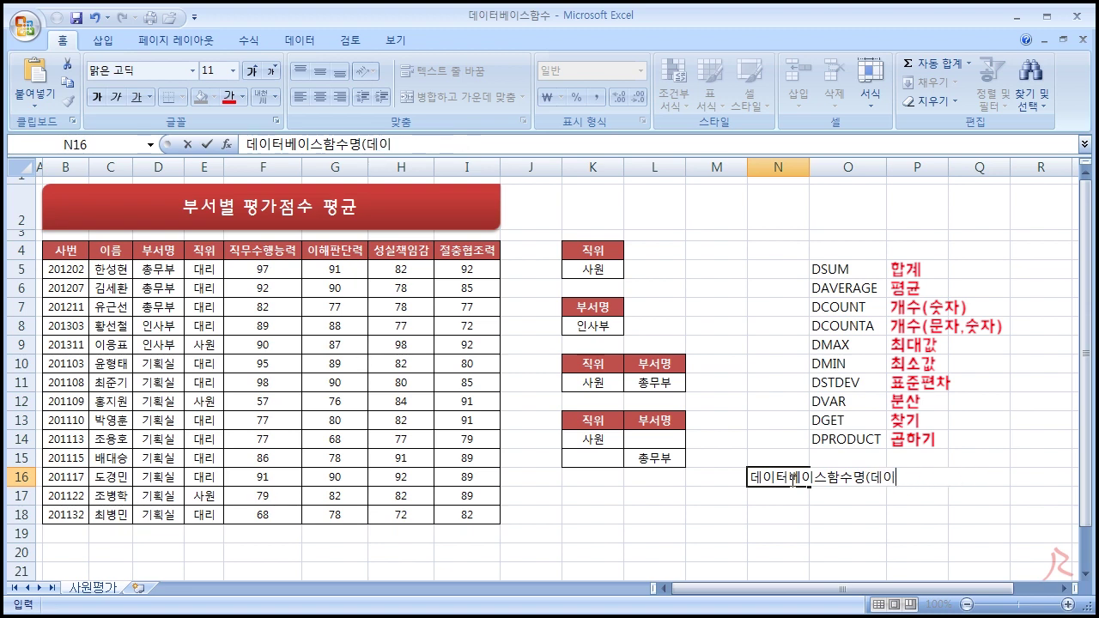
Complete the syntax note in N16 with the three arguments 표범위,계산필드,조건범위 and a closing parenthesis
{"action": "type", "text": "표범위"}
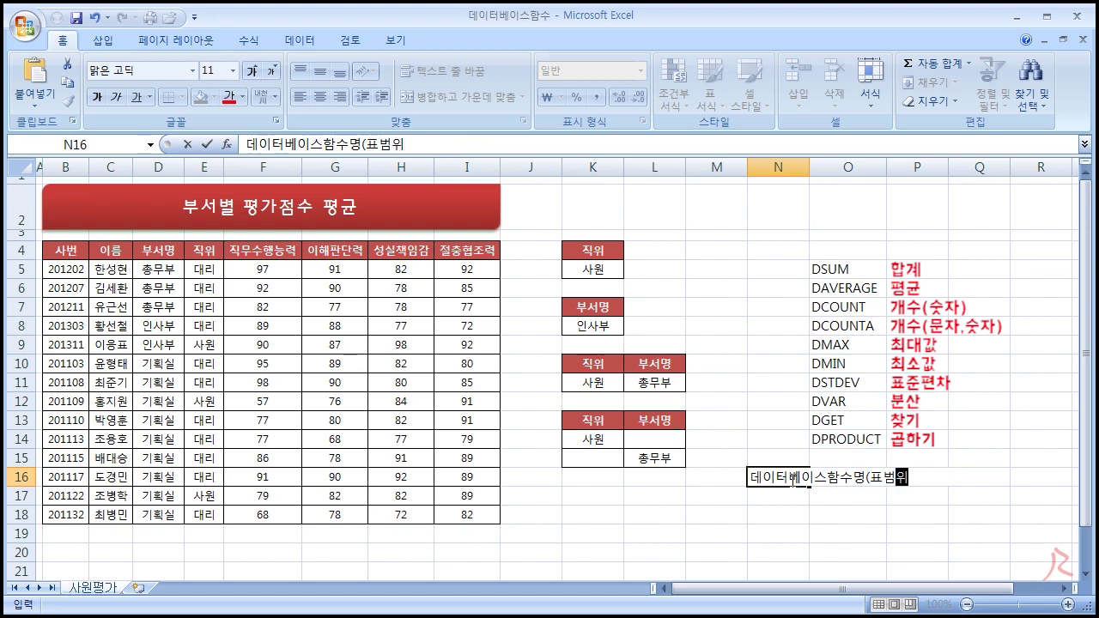
{"action": "type", "text": ","}
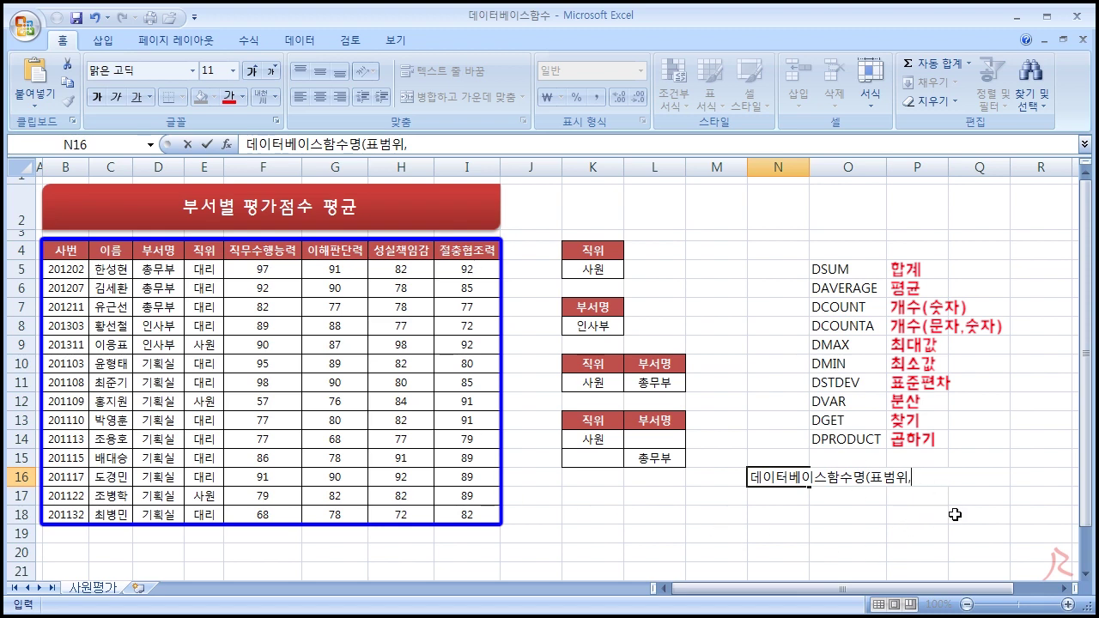
{"action": "type", "text": "계산필드"}
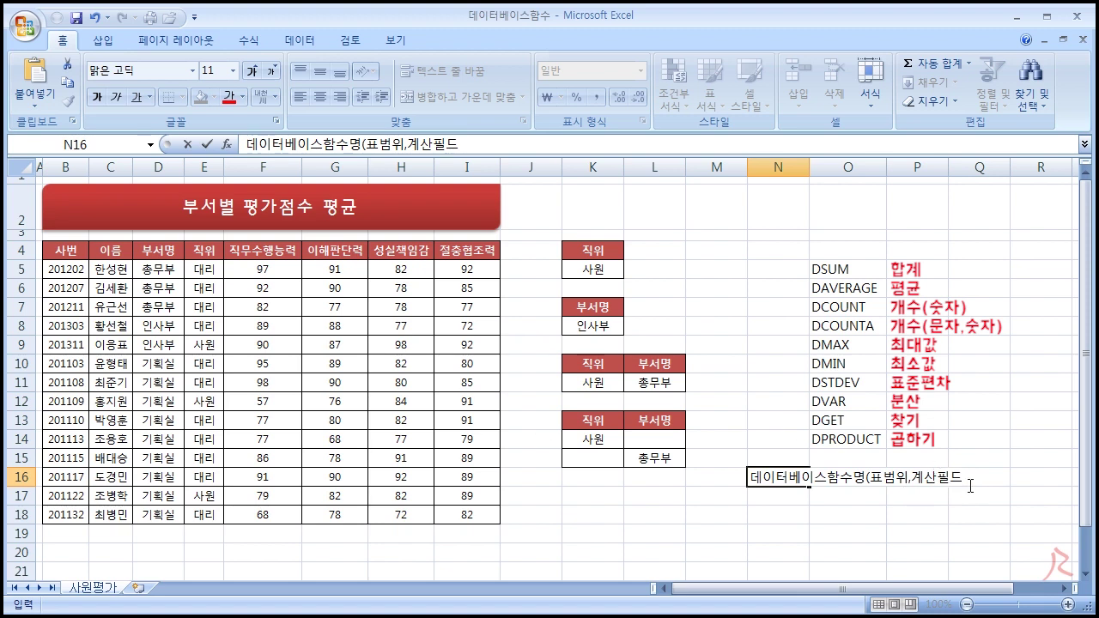
{"action": "type", "text": ","}
{"action": "type", "text": "조건범위)"}
{"action": "key", "text": "Return"}
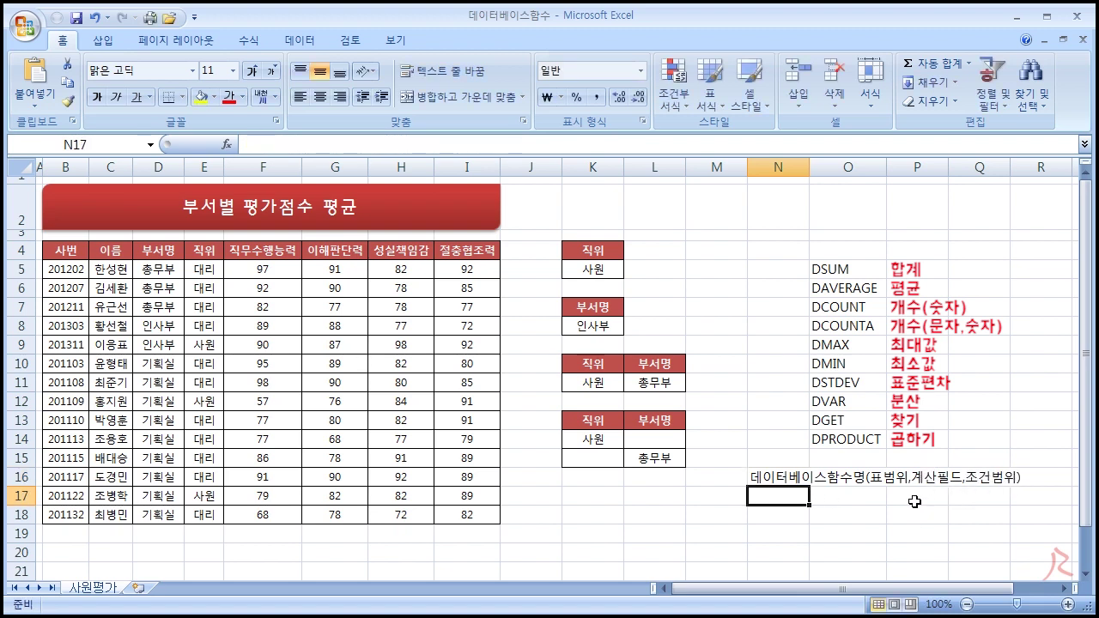
Examine the full table range B4:I18 including its headings, and the 직무수행능력 field heading in F4
{"action": "left_click_drag", "start_coordinate": [65, 250], "coordinate": [452, 511]}
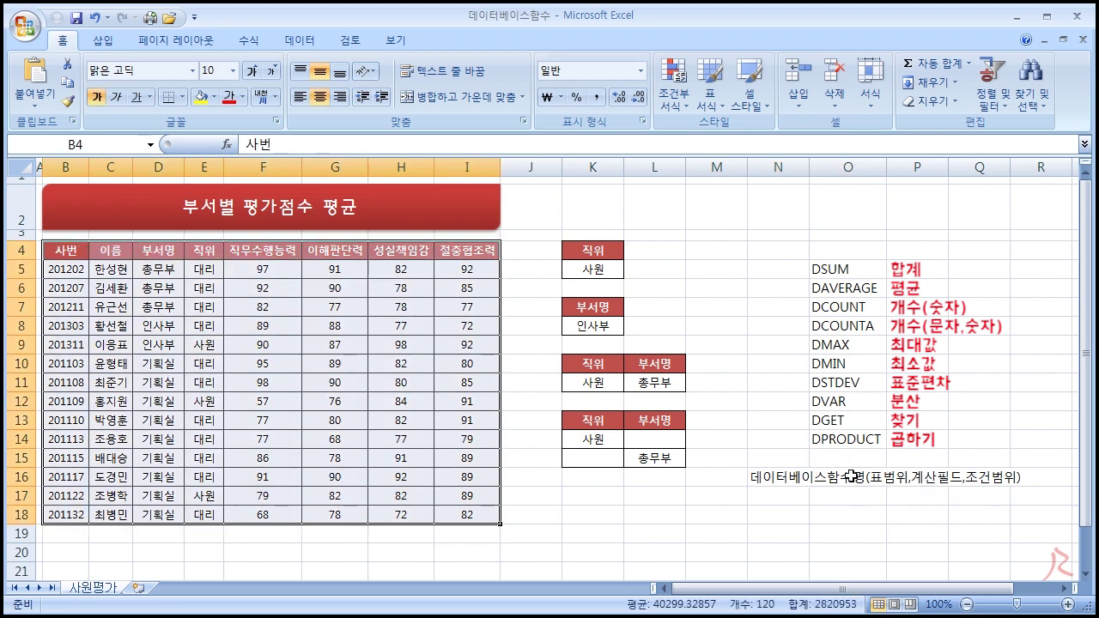
{"action": "left_click", "coordinate": [253, 350]}
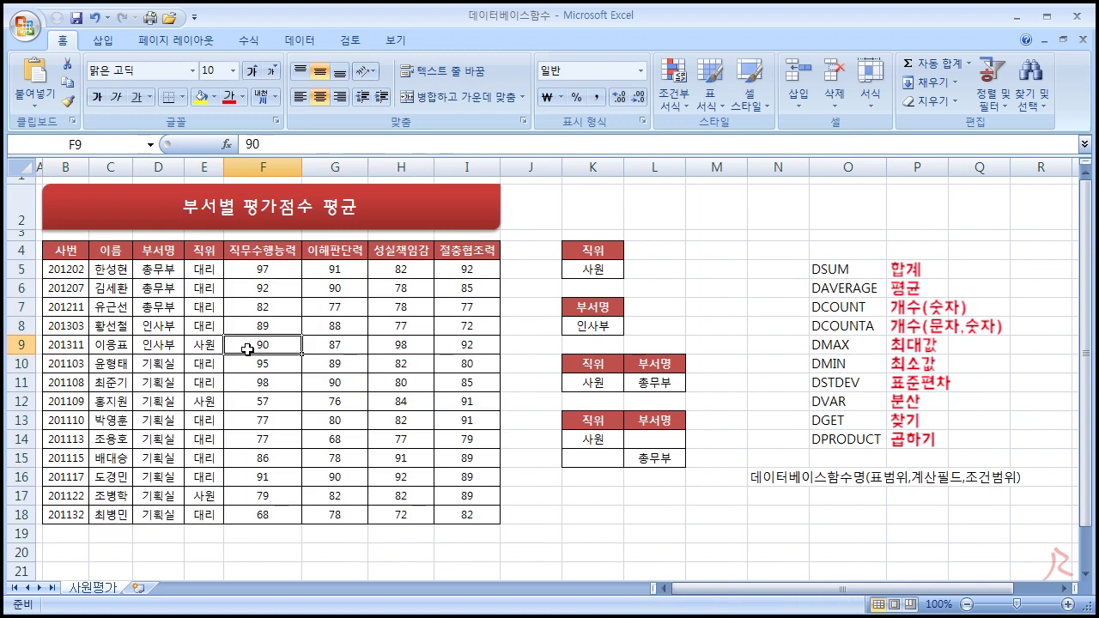
{"action": "left_click", "coordinate": [255, 249]}
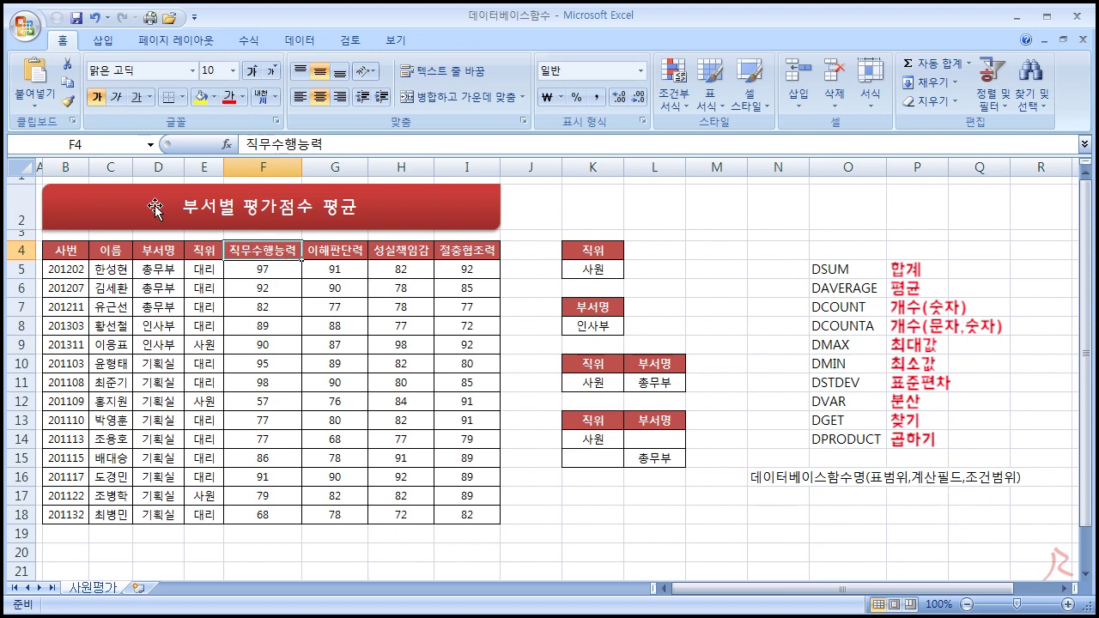
Enter the label 계산필드 in cell N17, below the syntax note
{"action": "left_click", "coordinate": [783, 498]}
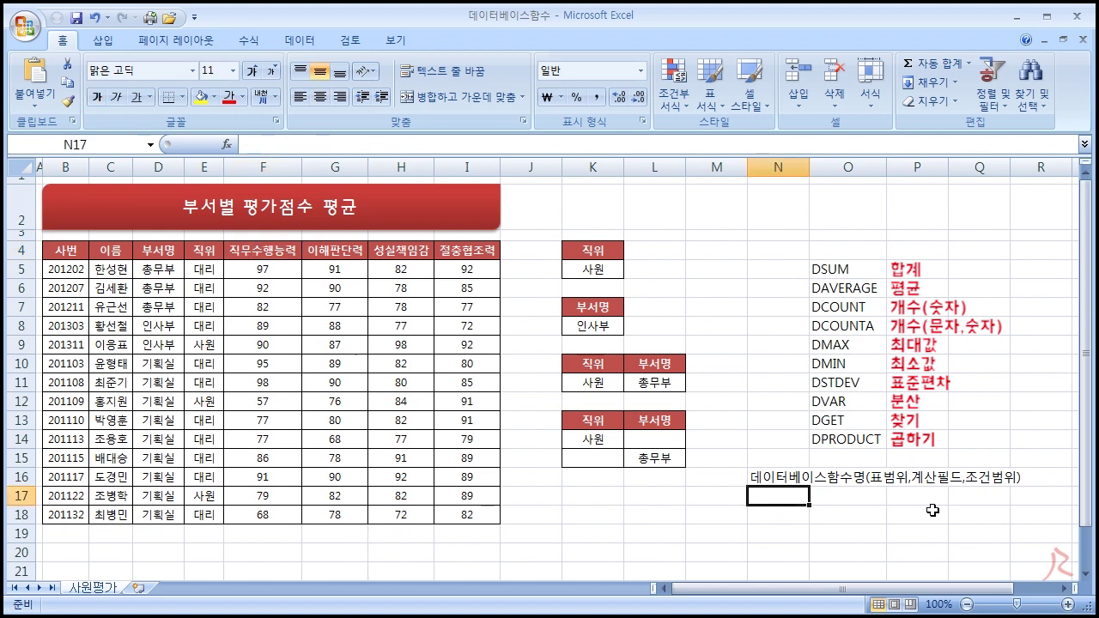
{"action": "type", "text": "ㄱ/ㅖ"}
{"action": "key", "text": "BackSpace"}
{"action": "key", "text": "BackSpace"}
{"action": "key", "text": "BackSpace"}
{"action": "type", "text": "ㄱㅖ산필드"}
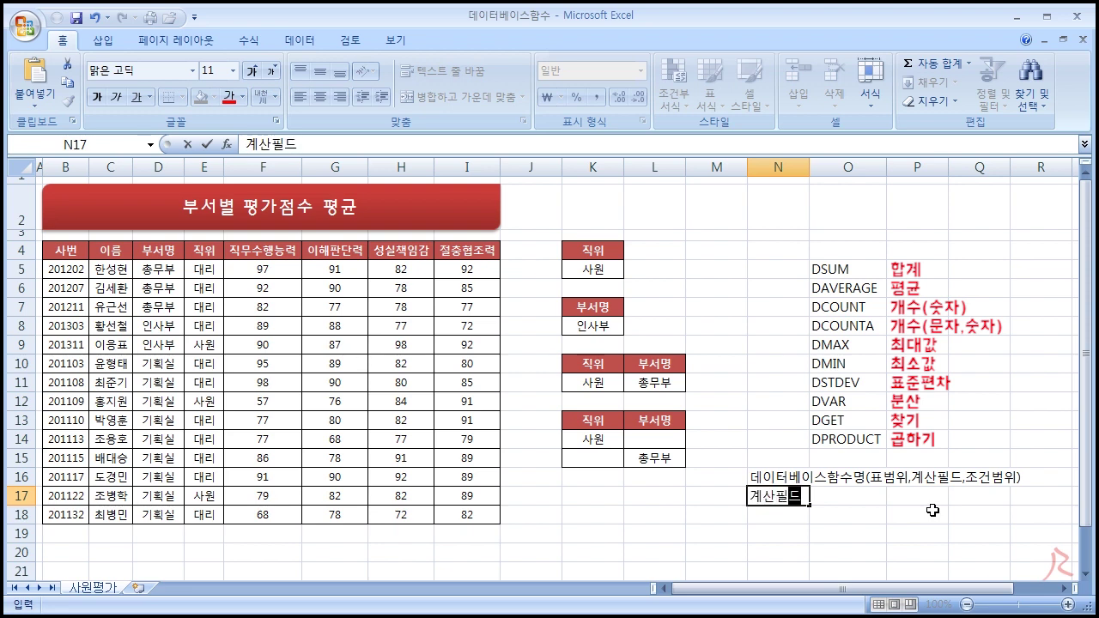
{"action": "key", "text": "Return"}
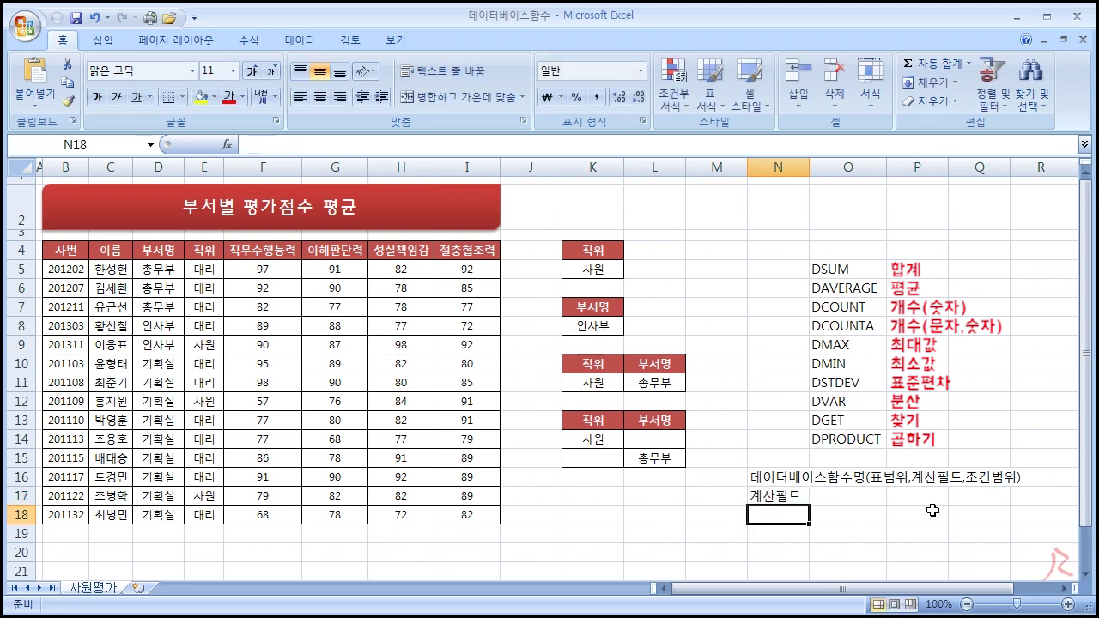
Enter the 직무수행능력 heading's cell reference F4 as text in N18 and describe it as 필드제목참조 in O18
{"action": "left_click", "coordinate": [272, 252]}
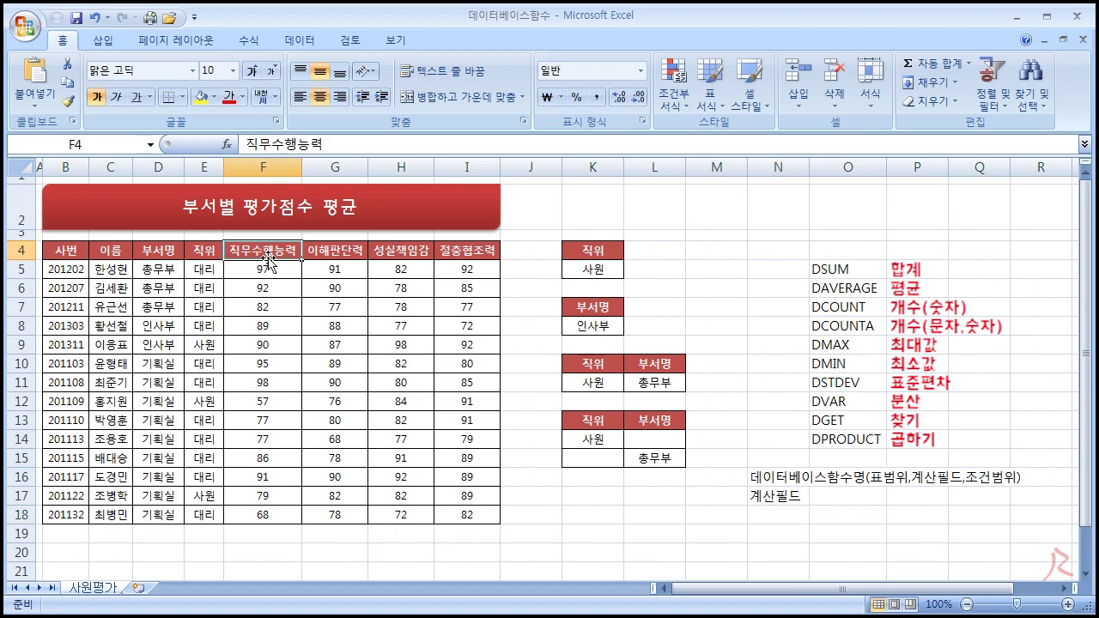
{"action": "left_click", "coordinate": [778, 514]}
{"action": "type", "text": "f"}
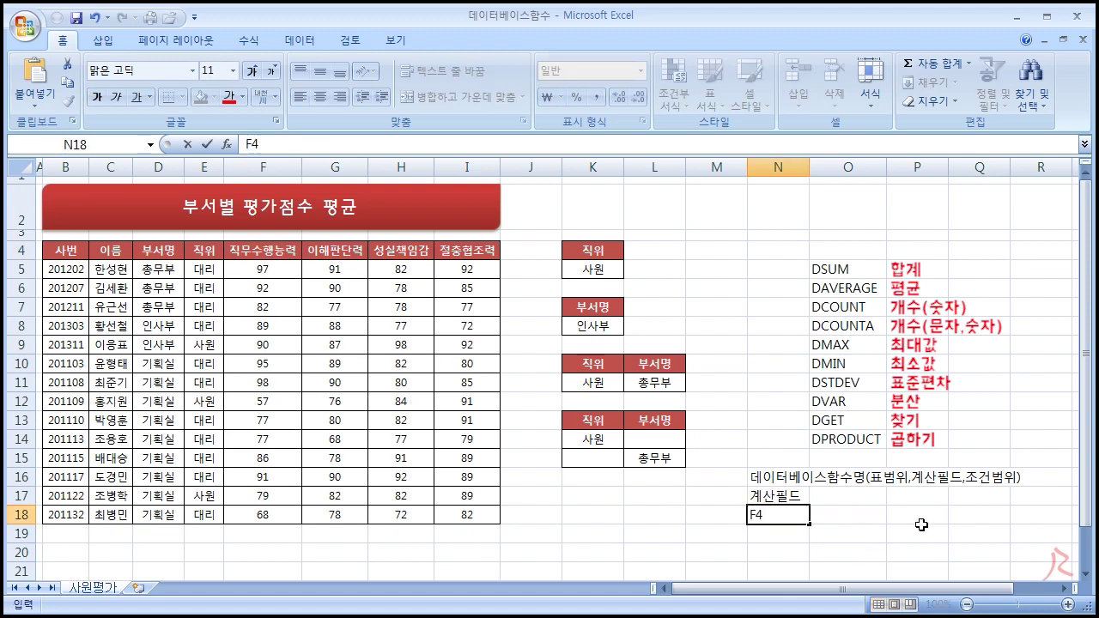
{"action": "key", "text": "Left"}
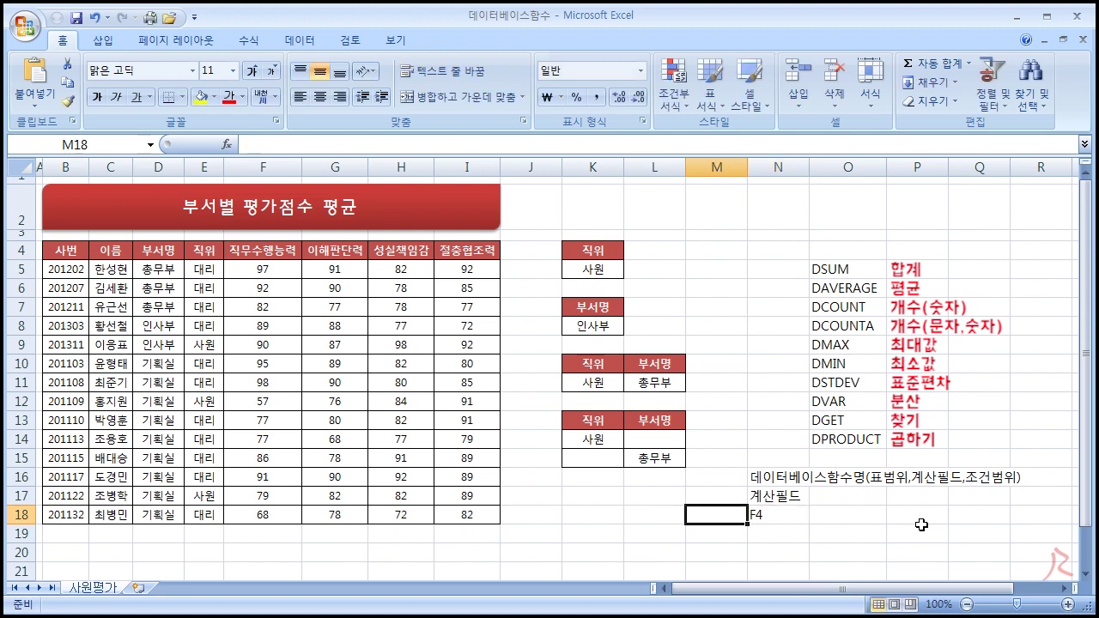
{"action": "key", "text": "Right"}
{"action": "key", "text": "Right"}
{"action": "type", "text": "필드제"}
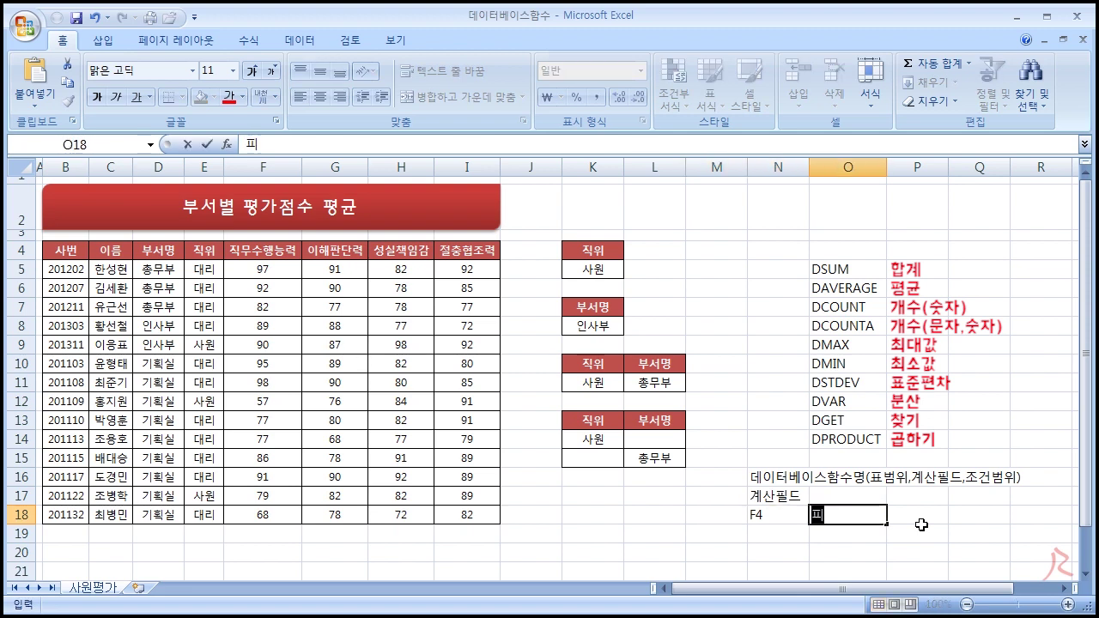
{"action": "type", "text": "목참조"}
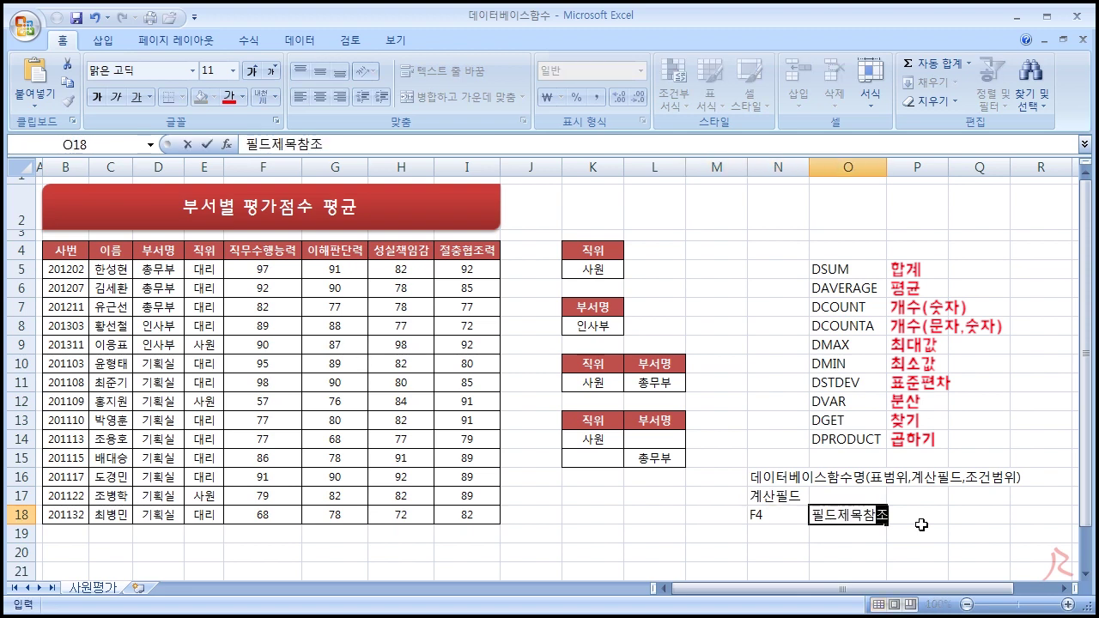
{"action": "key", "text": "Return"}
Enter "직무수행능력" with its quotation marks in cell N19 and widen column N to fit it
{"action": "key", "text": "Left"}
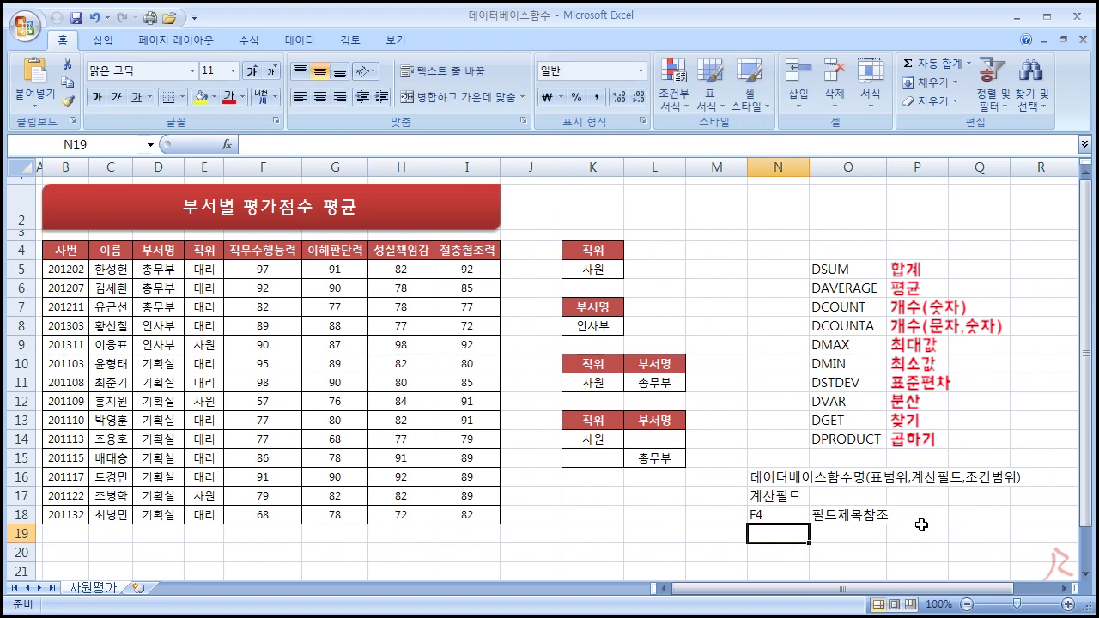
{"action": "type", "text": "WL"}
{"action": "key", "text": "BackSpace"}
{"action": "key", "text": "BackSpace"}
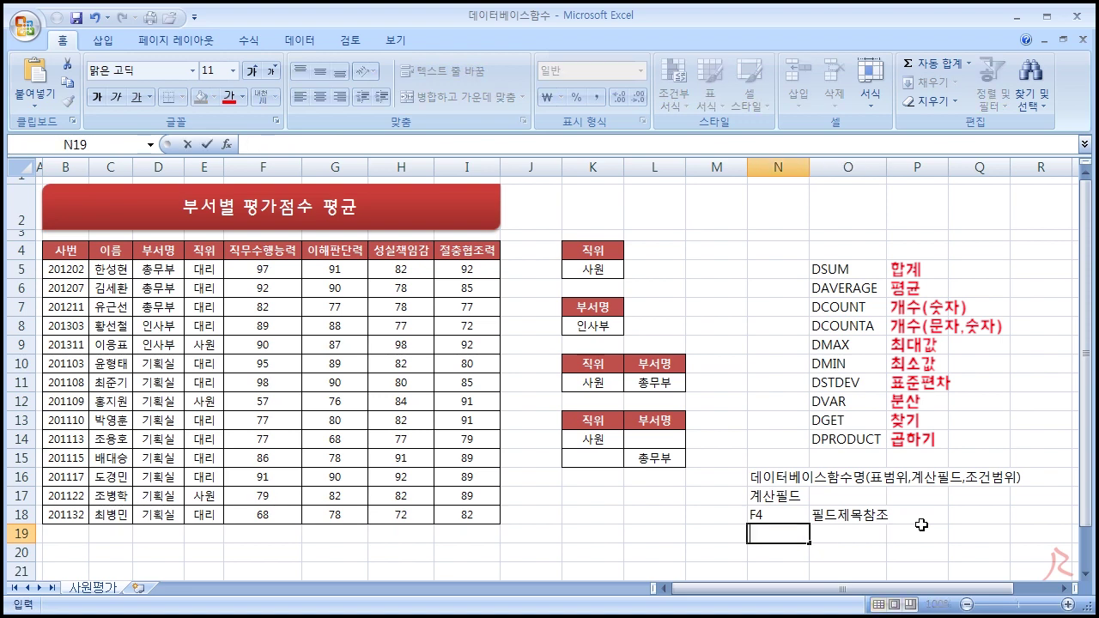
{"action": "type", "text": "\"직무수행능력"}
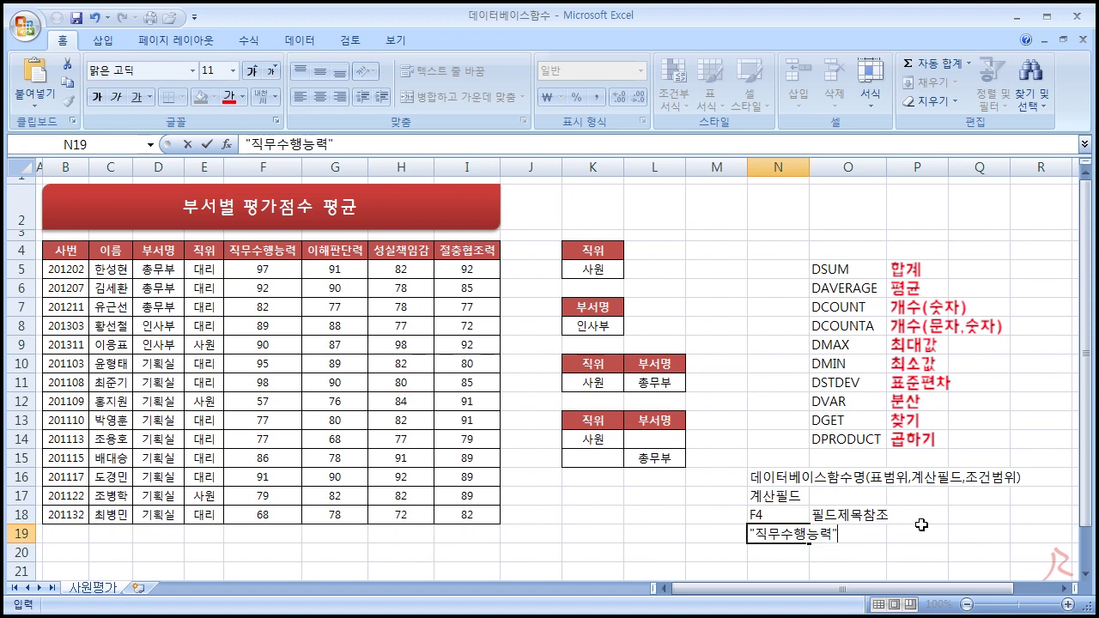
{"action": "key", "text": "Return"}
{"action": "left_click_drag", "start_coordinate": [809, 166], "coordinate": [843, 167]}
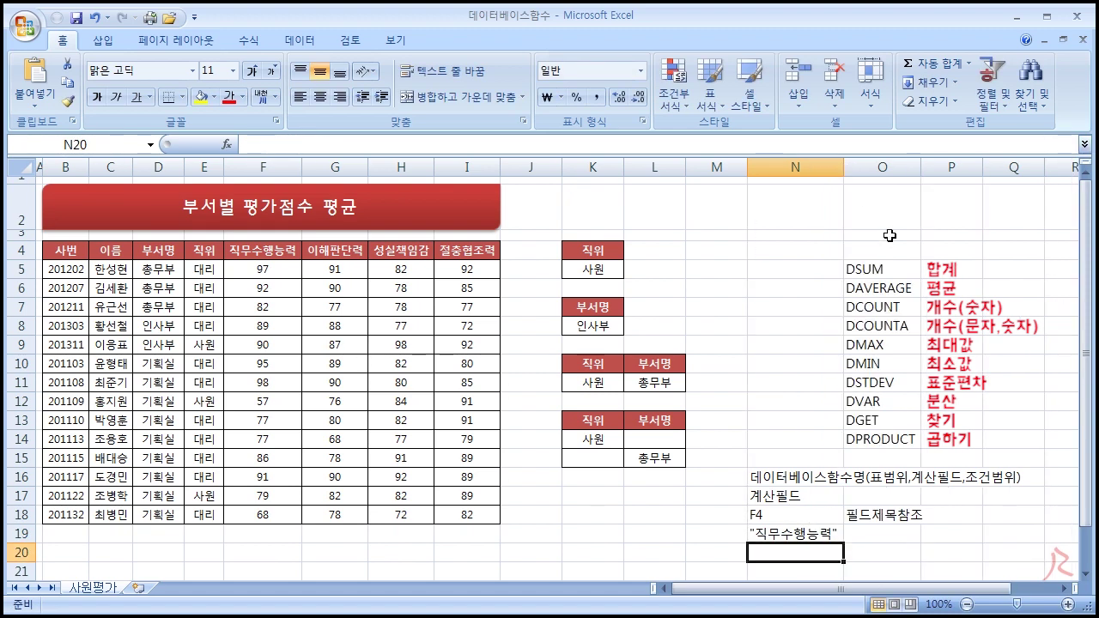
Enter the description 필드제목입력 in cell O19, beside the quoted field title
{"action": "left_click", "coordinate": [870, 532]}
{"action": "type", "text": "ㅍ필드제목이"}
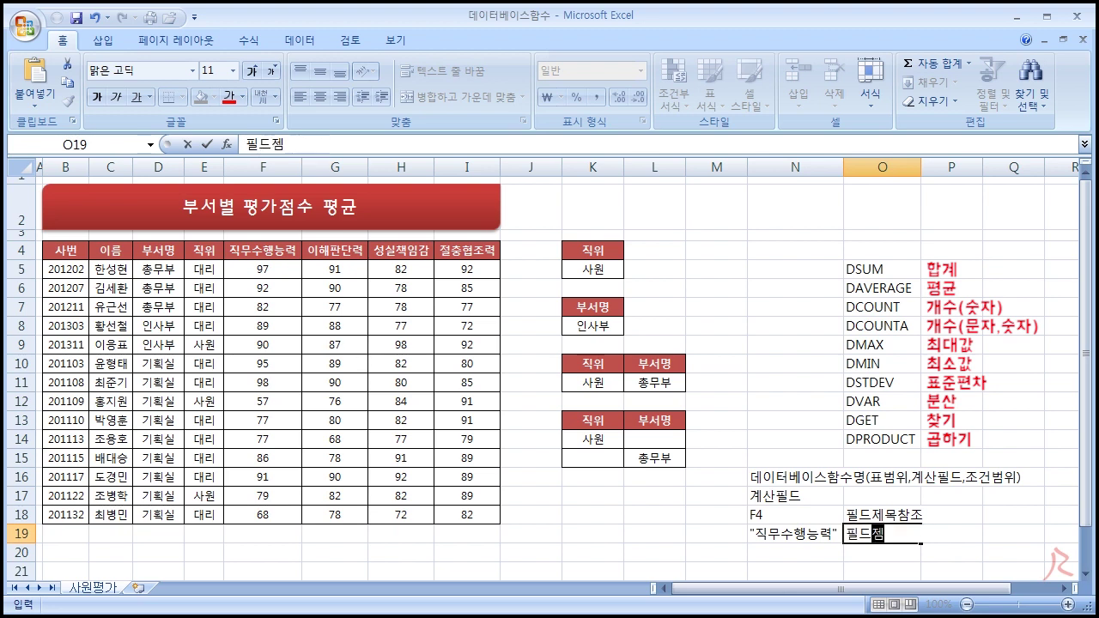
{"action": "type", "text": "ㅂ력"}
{"action": "key", "text": "Return"}
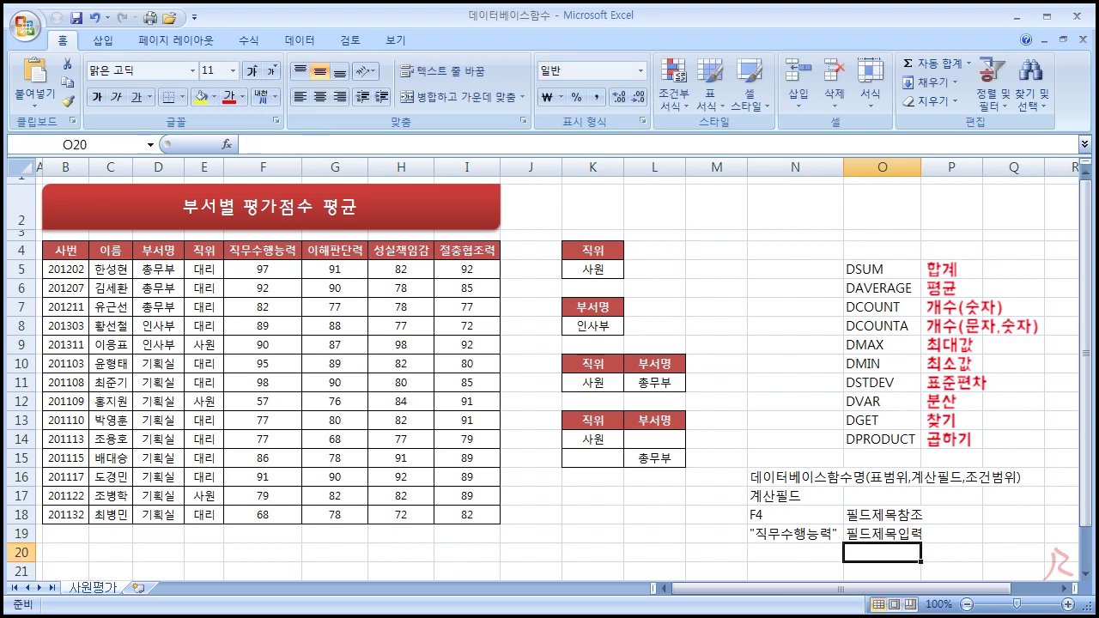
{"action": "key", "text": "Left"}
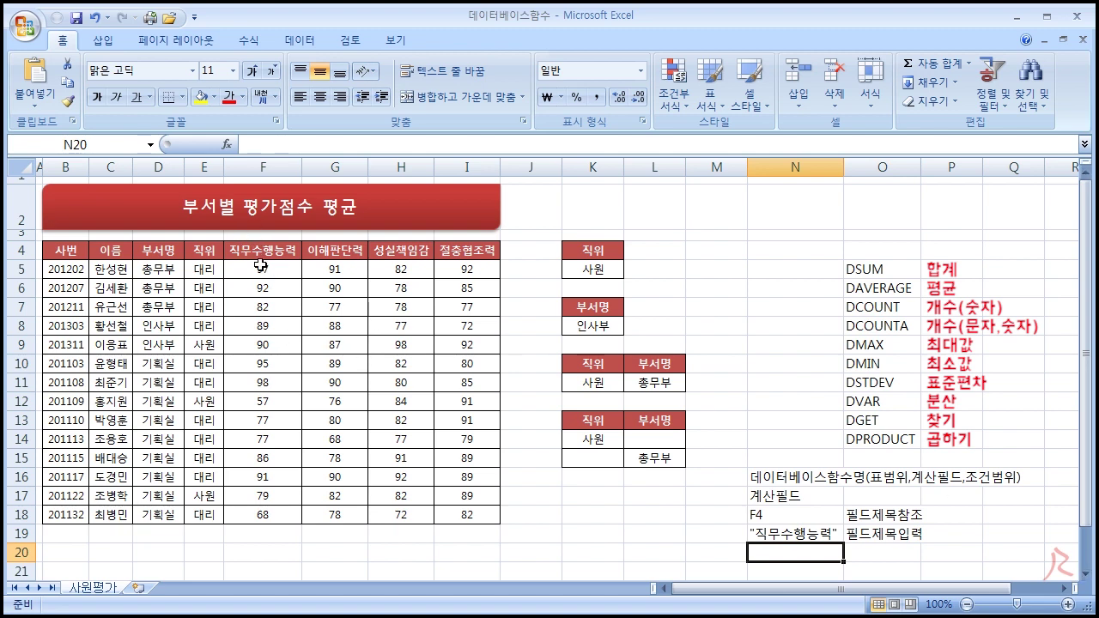
Enter 5, the position of the 직무수행능력 column within the table, in N20 and describe it as 열번호 in O20
{"action": "left_click", "coordinate": [70, 252]}
{"action": "left_click", "coordinate": [114, 254]}
{"action": "left_click", "coordinate": [168, 260]}
{"action": "left_click", "coordinate": [204, 260]}
{"action": "left_click", "coordinate": [248, 252]}
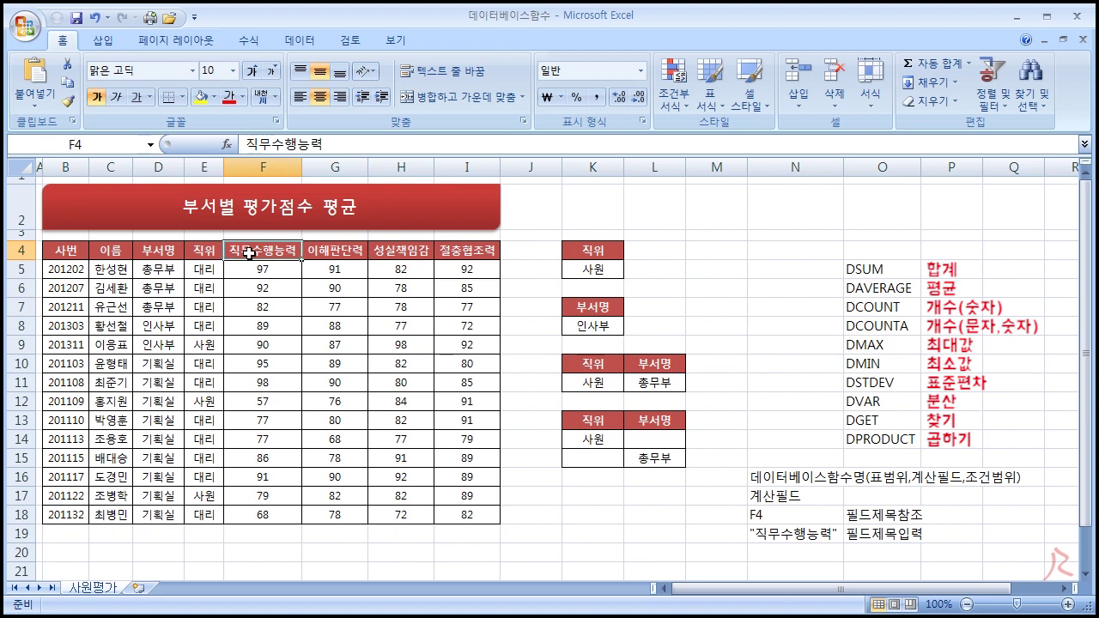
{"action": "left_click", "coordinate": [793, 551]}
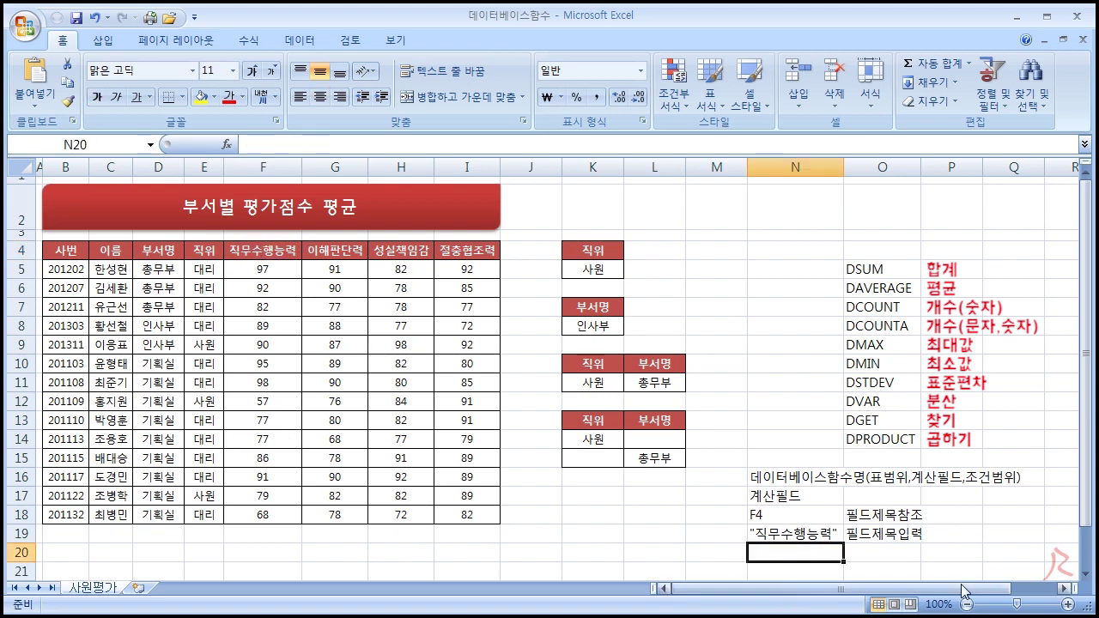
{"action": "type", "text": "65"}
{"action": "key", "text": "BackSpace"}
{"action": "key", "text": "BackSpace"}
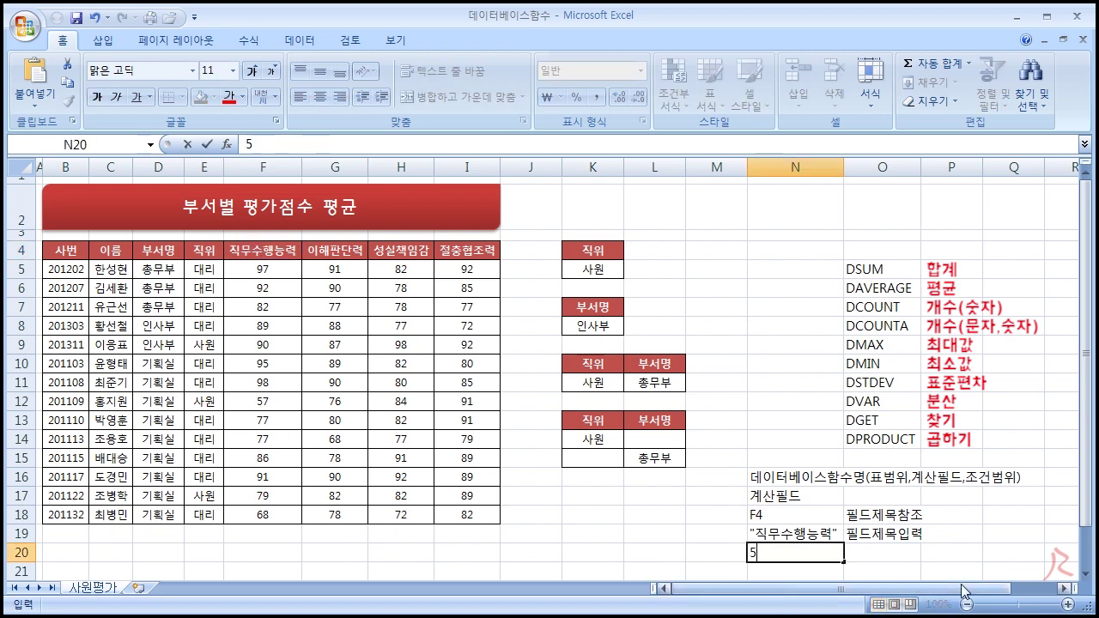
{"action": "key", "text": "Tab"}
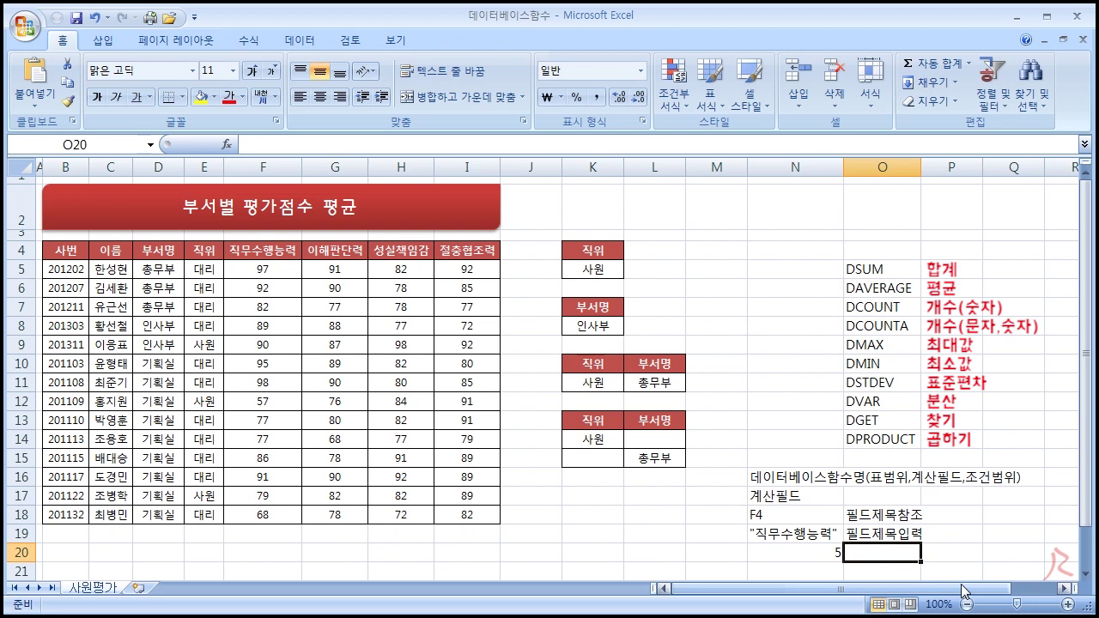
{"action": "type", "text": "열번호"}
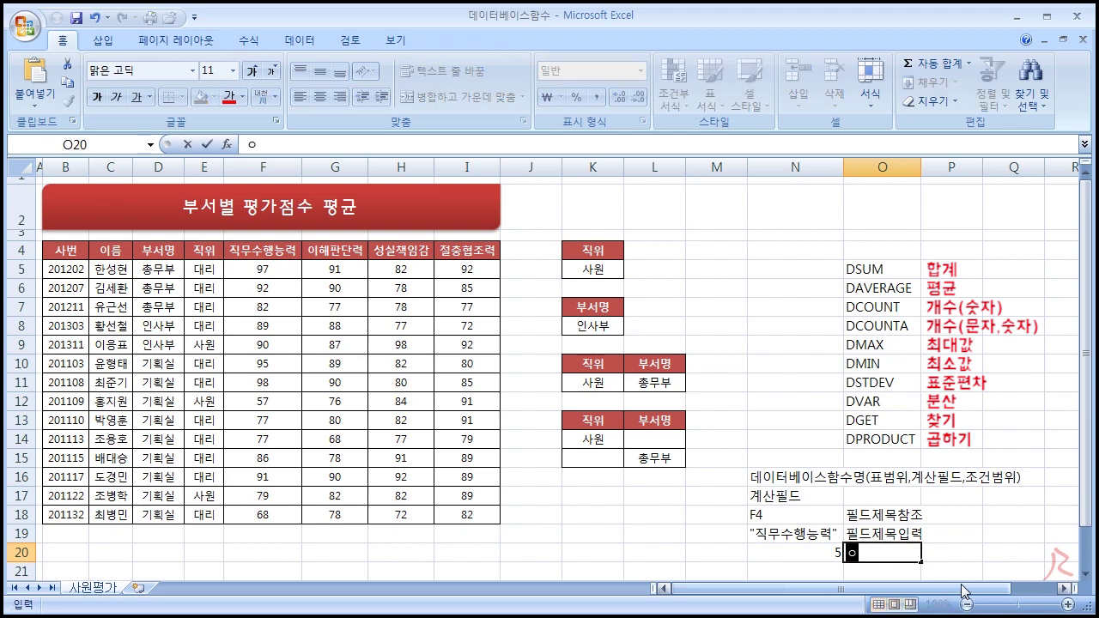
{"action": "key", "text": "Return"}
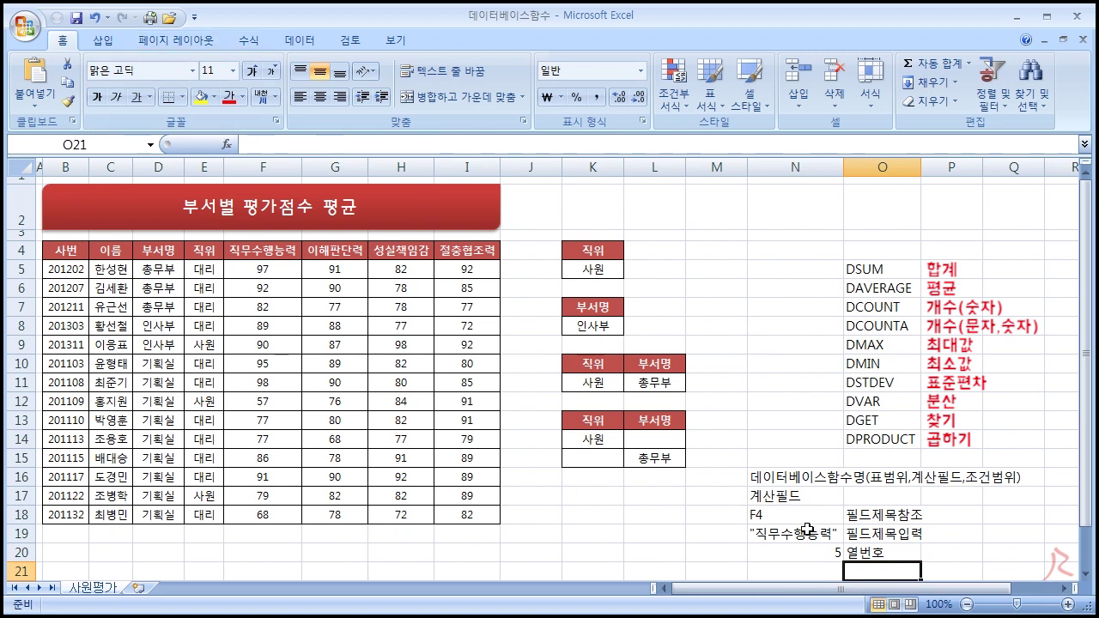
Review the three calculation field notations in N18:N20 and the 직무수행능력 heading they refer to
{"action": "left_click_drag", "start_coordinate": [836, 556], "coordinate": [802, 546]}
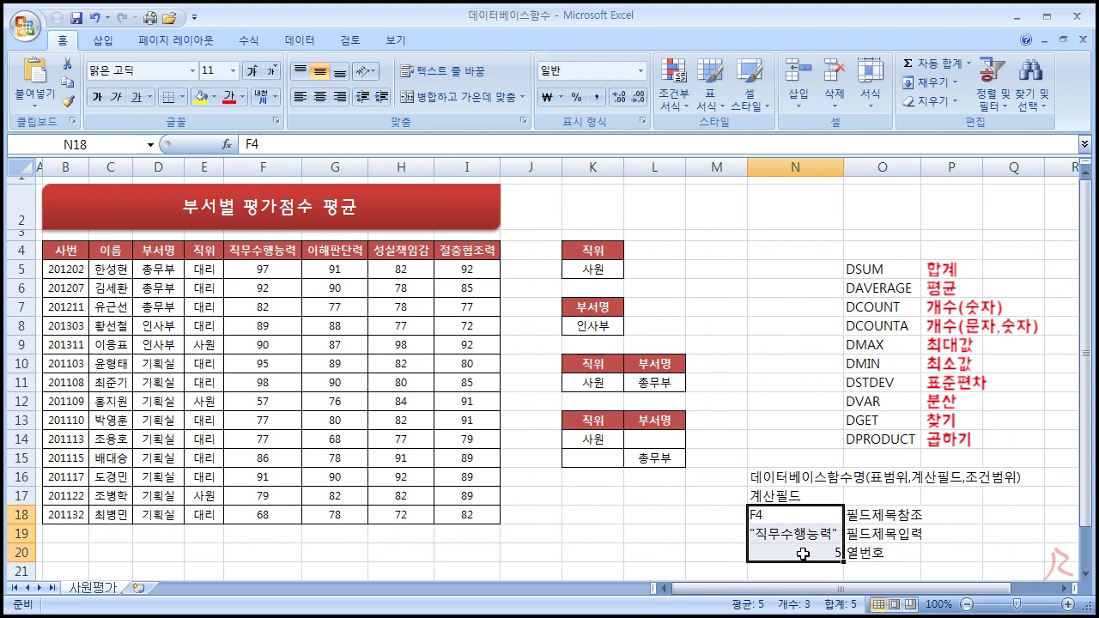
{"action": "left_click", "coordinate": [788, 533]}
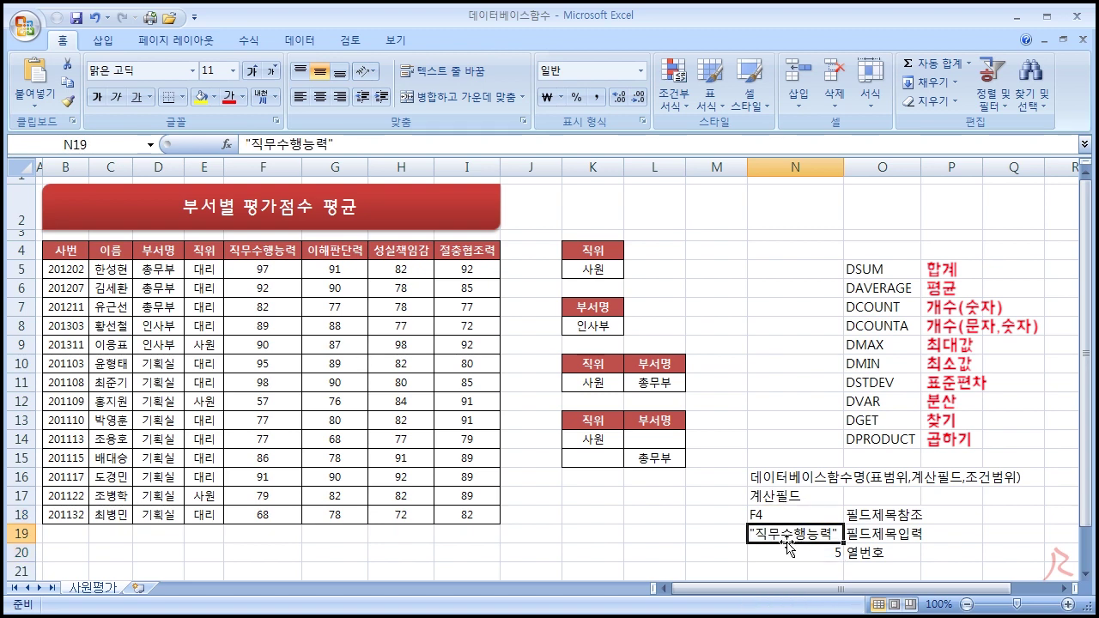
{"action": "left_click", "coordinate": [789, 550]}
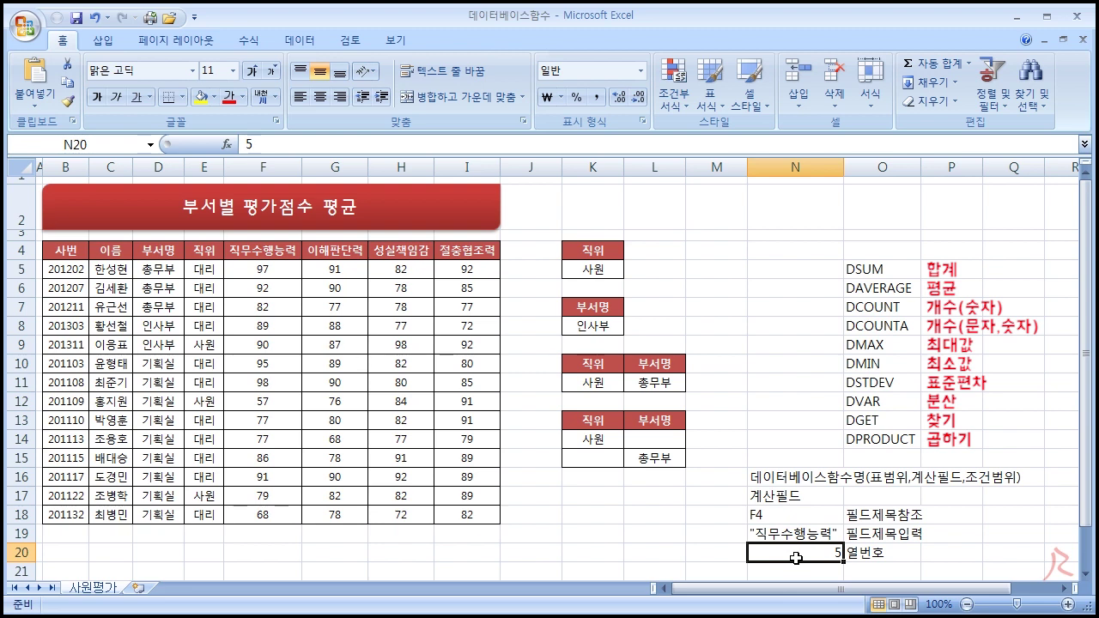
{"action": "left_click", "coordinate": [791, 517]}
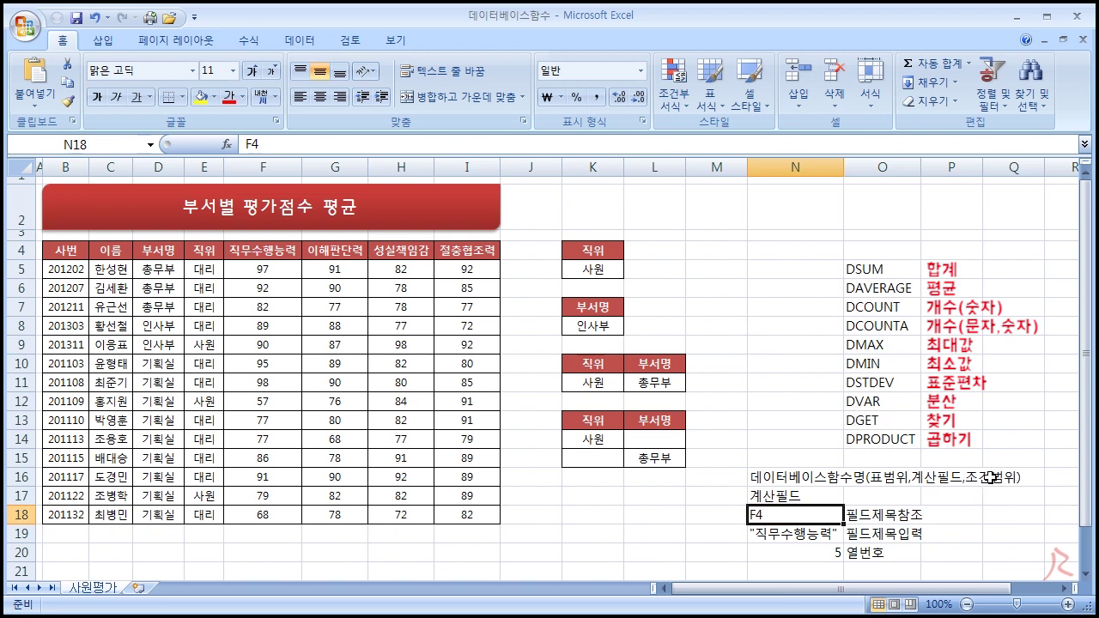
{"action": "left_click", "coordinate": [236, 256]}
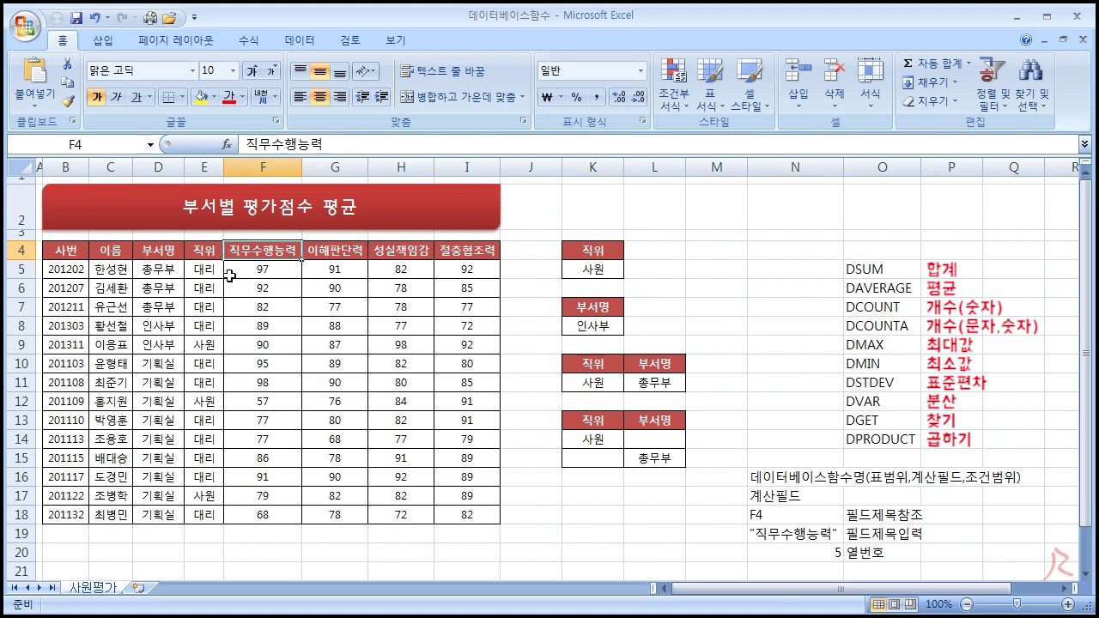
Compare the table's 직위 and 부서명 headings and values with the single-condition criteria ranges K4:K5 and K7:K8
{"action": "left_click", "coordinate": [199, 251]}
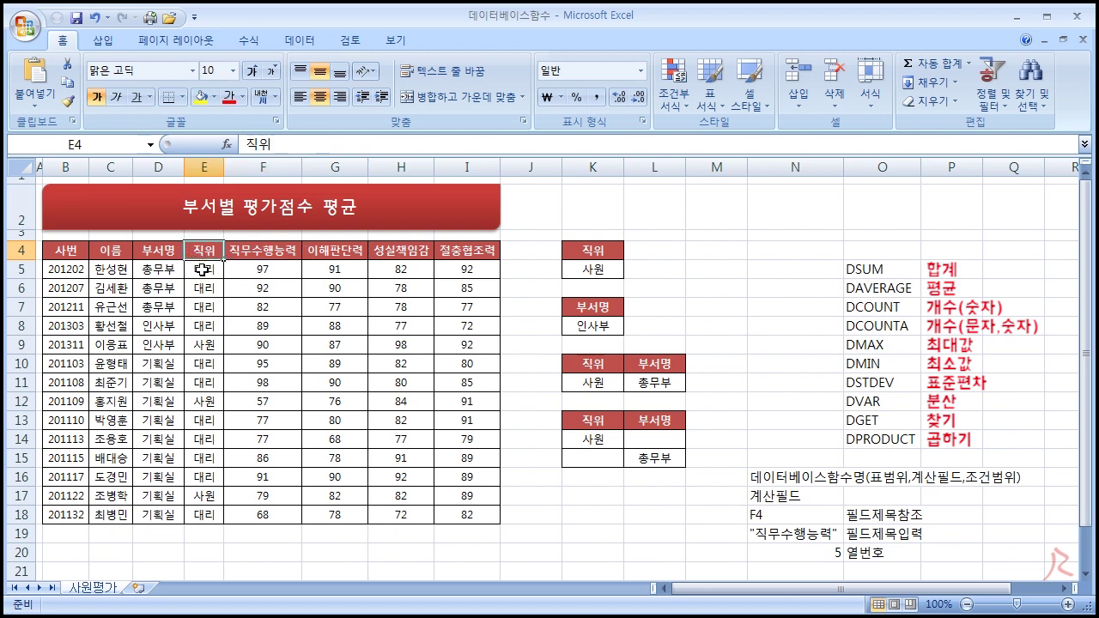
{"action": "left_click", "coordinate": [203, 269]}
{"action": "left_click", "coordinate": [204, 251]}
{"action": "left_click_drag", "start_coordinate": [204, 250], "coordinate": [205, 267]}
{"action": "left_click", "coordinate": [206, 257]}
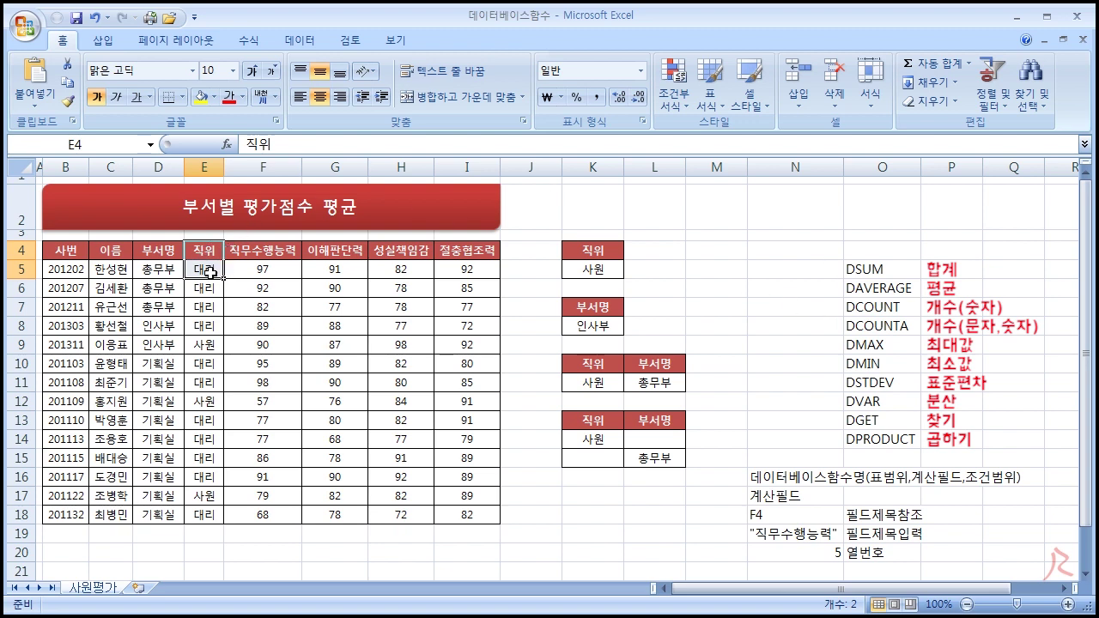
{"action": "left_click", "coordinate": [206, 346]}
{"action": "left_click", "coordinate": [206, 252]}
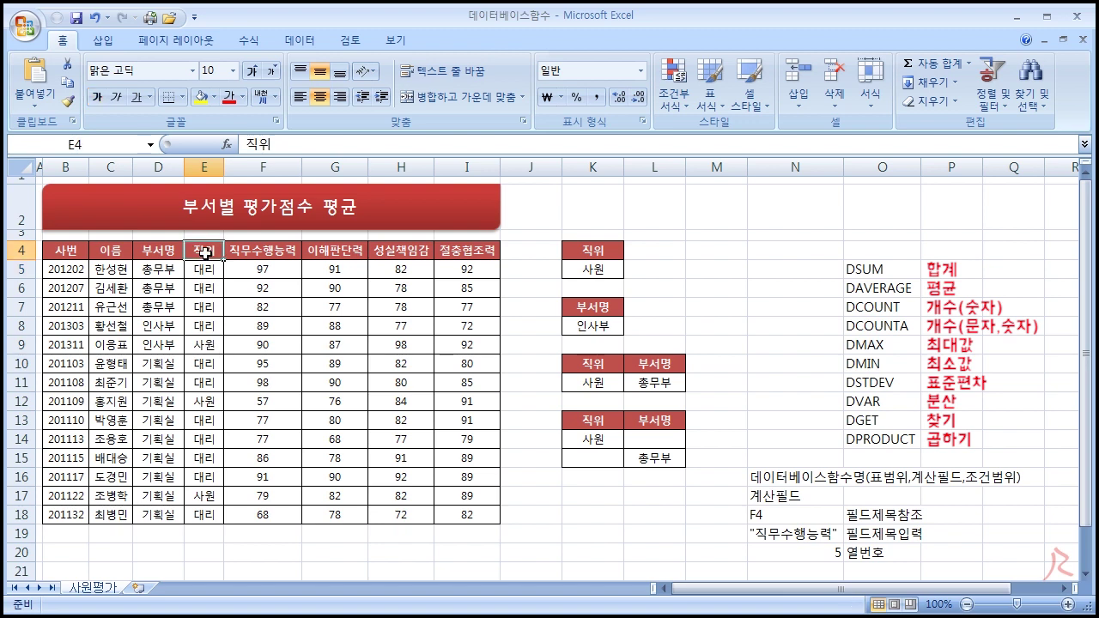
{"action": "left_click", "coordinate": [206, 347]}
{"action": "left_click", "coordinate": [206, 254]}
{"action": "left_click", "coordinate": [206, 345]}
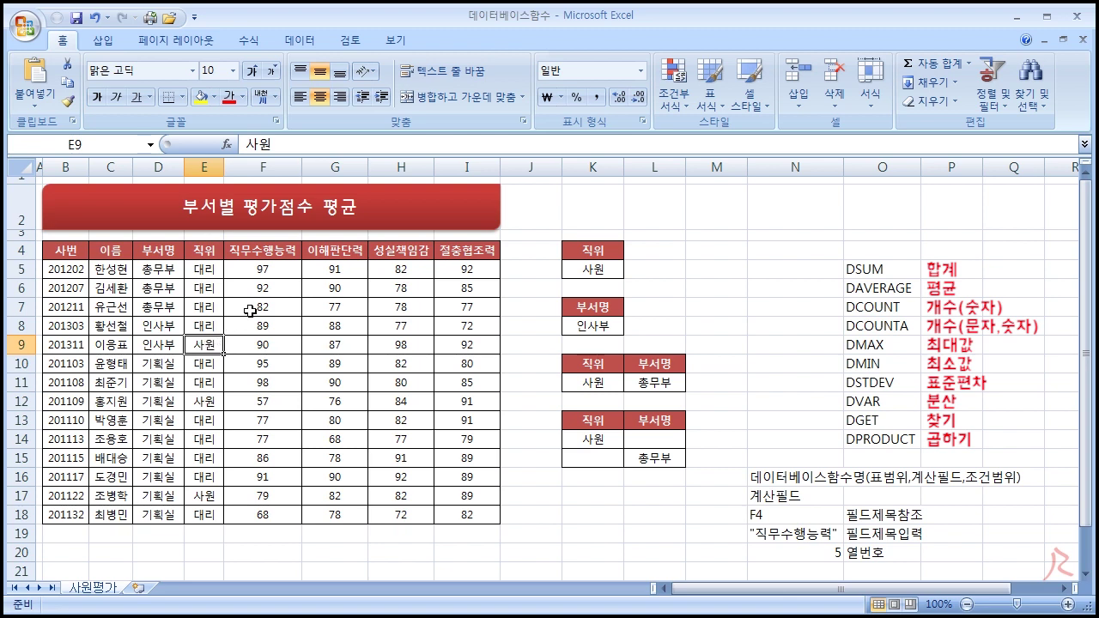
{"action": "left_click_drag", "start_coordinate": [573, 250], "coordinate": [576, 267]}
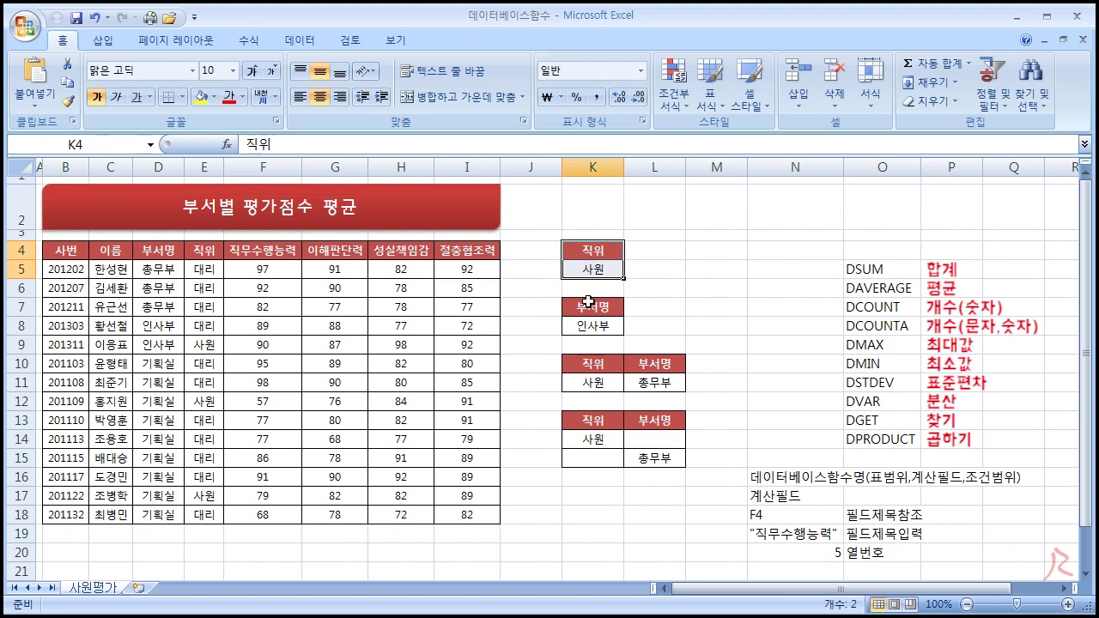
{"action": "left_click_drag", "start_coordinate": [158, 251], "coordinate": [161, 266]}
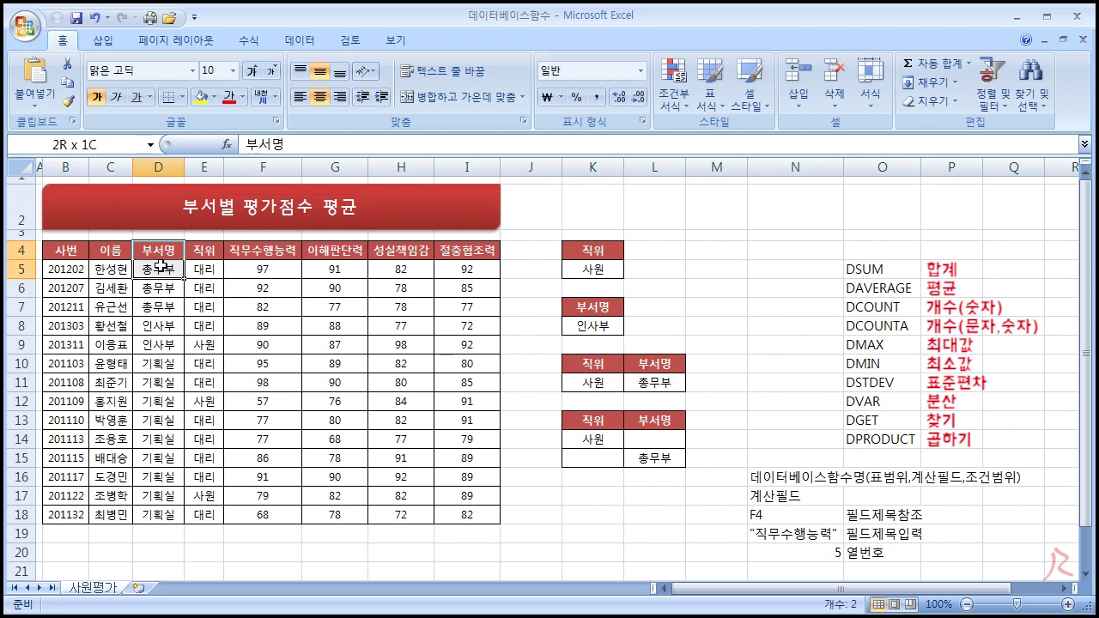
{"action": "left_click", "coordinate": [162, 319]}
{"action": "left_click_drag", "start_coordinate": [612, 305], "coordinate": [604, 324]}
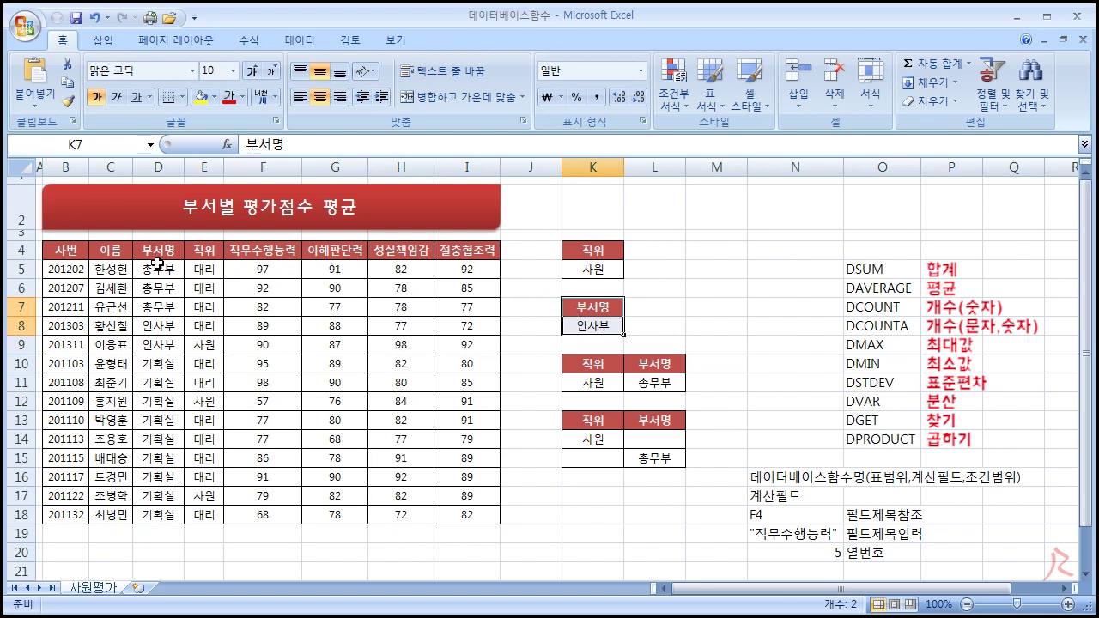
Examine how the AND criteria range K10:L11 places the 직위 and 부서명 conditions in the same row
{"action": "left_click_drag", "start_coordinate": [156, 251], "coordinate": [190, 264]}
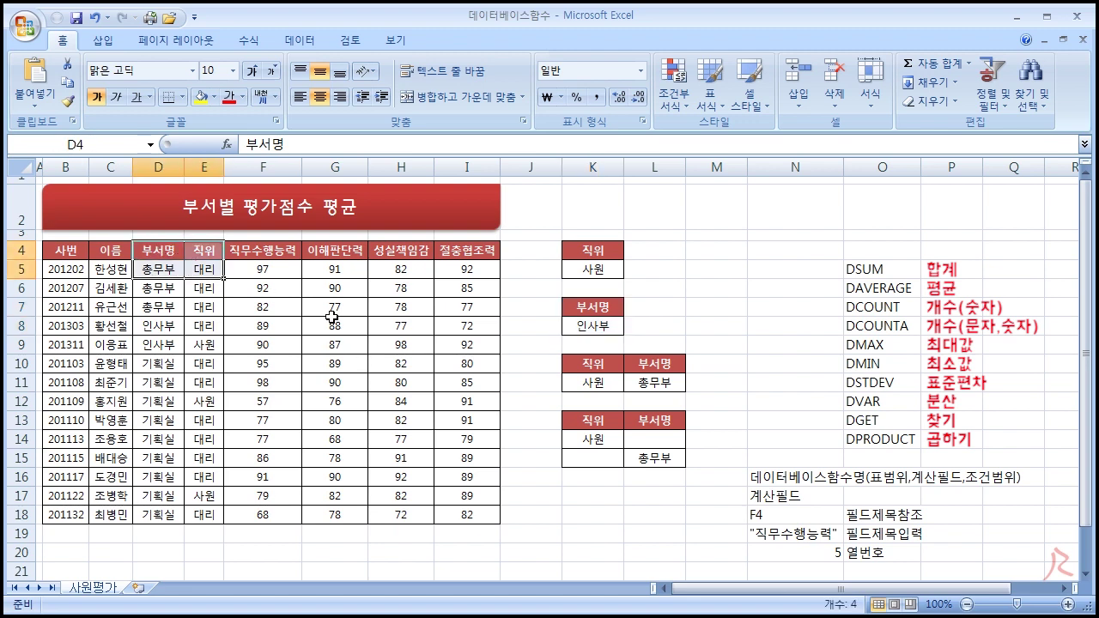
{"action": "left_click", "coordinate": [611, 386]}
{"action": "left_click", "coordinate": [651, 384]}
{"action": "left_click", "coordinate": [599, 384]}
{"action": "left_click", "coordinate": [663, 385]}
{"action": "left_click_drag", "start_coordinate": [584, 363], "coordinate": [659, 383]}
{"action": "left_click_drag", "start_coordinate": [596, 362], "coordinate": [636, 378]}
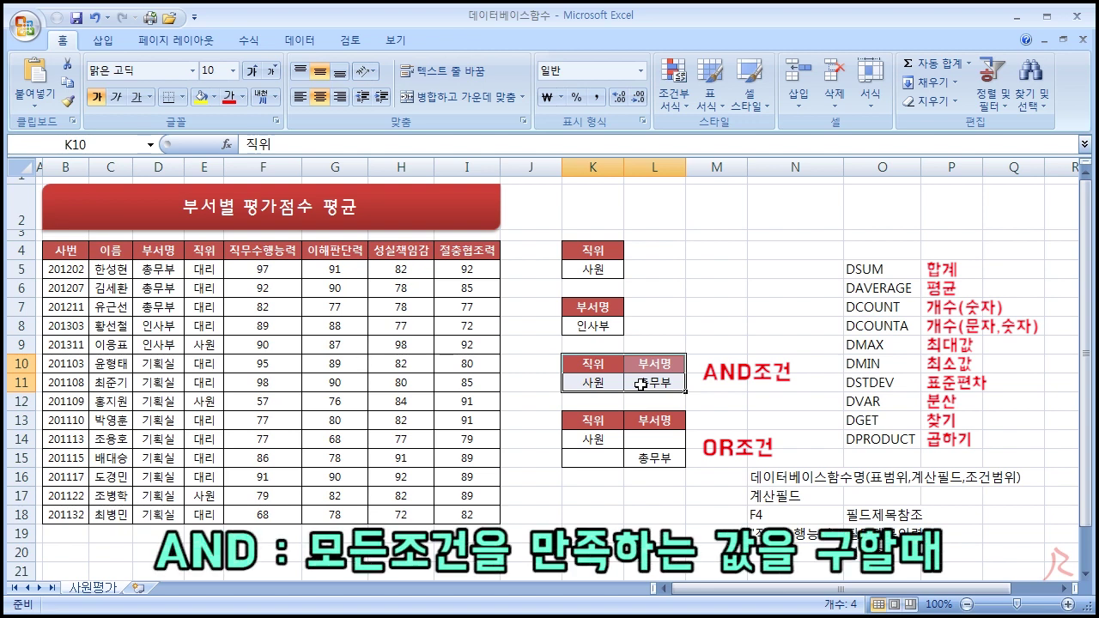
{"action": "left_click", "coordinate": [604, 383]}
{"action": "left_click", "coordinate": [649, 383]}
{"action": "left_click", "coordinate": [601, 383]}
{"action": "left_click", "coordinate": [644, 384]}
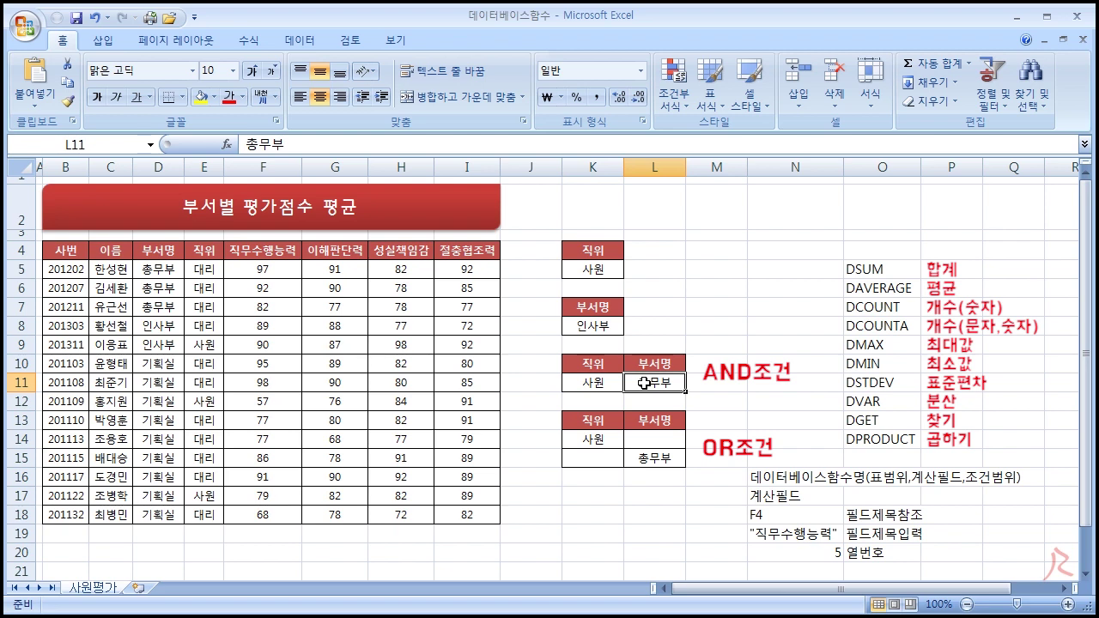
{"action": "left_click", "coordinate": [605, 384]}
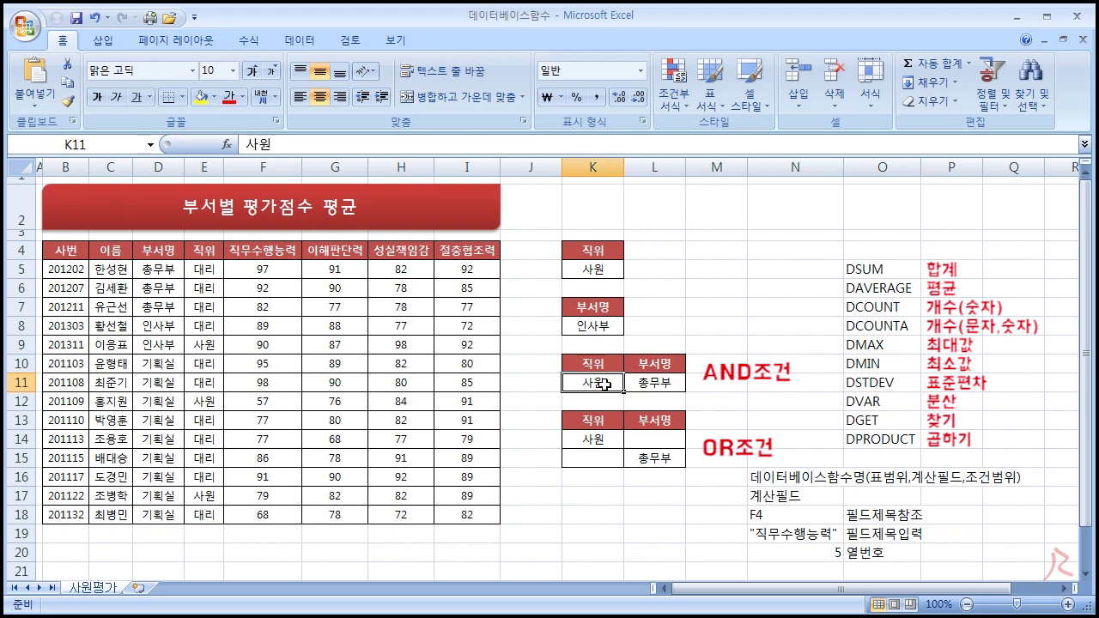
Examine how the OR criteria range K13:L15 places the 사원 and 총무부 conditions in different rows
{"action": "left_click", "coordinate": [636, 458]}
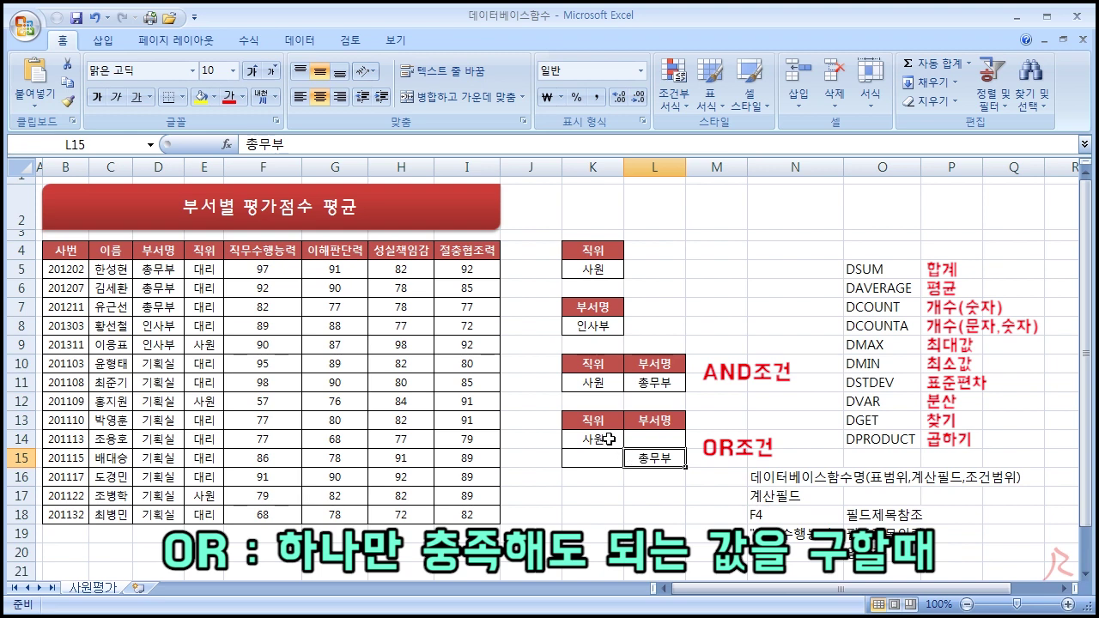
{"action": "left_click", "coordinate": [608, 438]}
{"action": "left_click", "coordinate": [644, 458]}
{"action": "left_click", "coordinate": [606, 439]}
{"action": "left_click", "coordinate": [642, 457]}
{"action": "left_click", "coordinate": [614, 440]}
{"action": "left_click_drag", "start_coordinate": [589, 421], "coordinate": [644, 422]}
{"action": "left_click", "coordinate": [618, 441]}
{"action": "left_click", "coordinate": [642, 458]}
{"action": "left_click", "coordinate": [599, 440]}
{"action": "left_click", "coordinate": [643, 456]}
{"action": "left_click", "coordinate": [606, 441]}
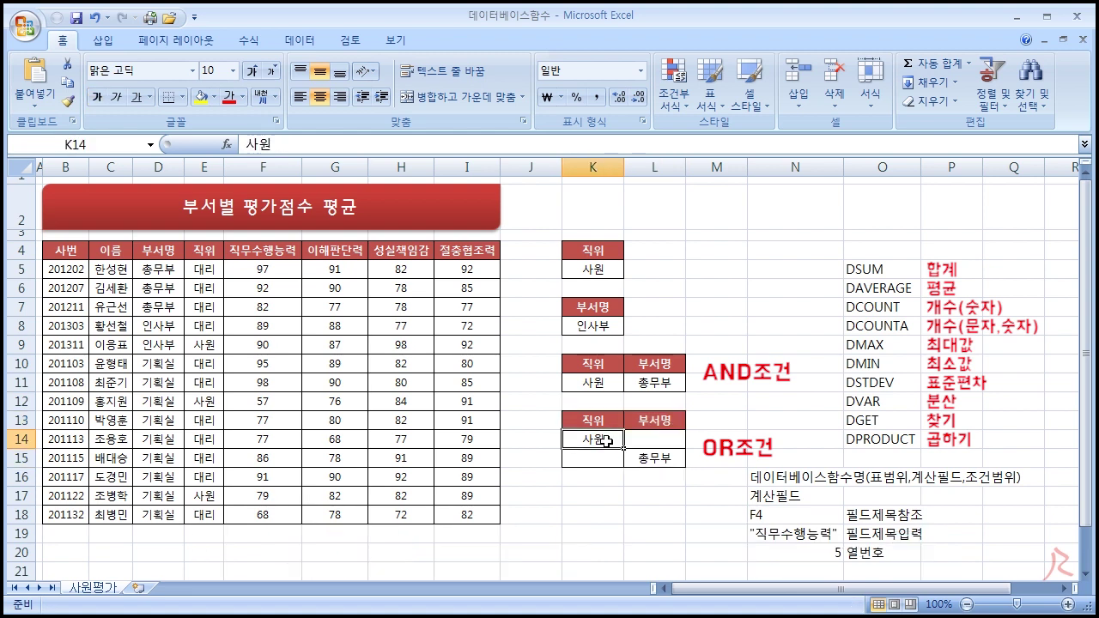
Compare the same-row AND conditions in K11:L11 with the staggered OR conditions in K14:L15, including its blank cells
{"action": "left_click_drag", "start_coordinate": [590, 383], "coordinate": [639, 385]}
{"action": "left_click", "coordinate": [594, 383]}
{"action": "left_click", "coordinate": [658, 381]}
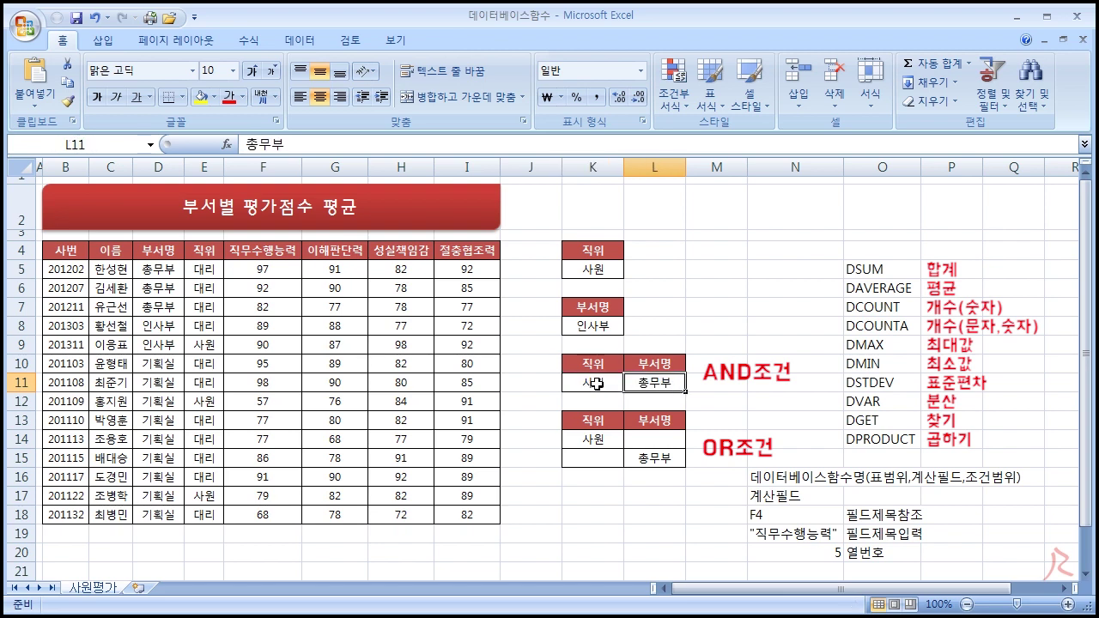
{"action": "left_click", "coordinate": [594, 383]}
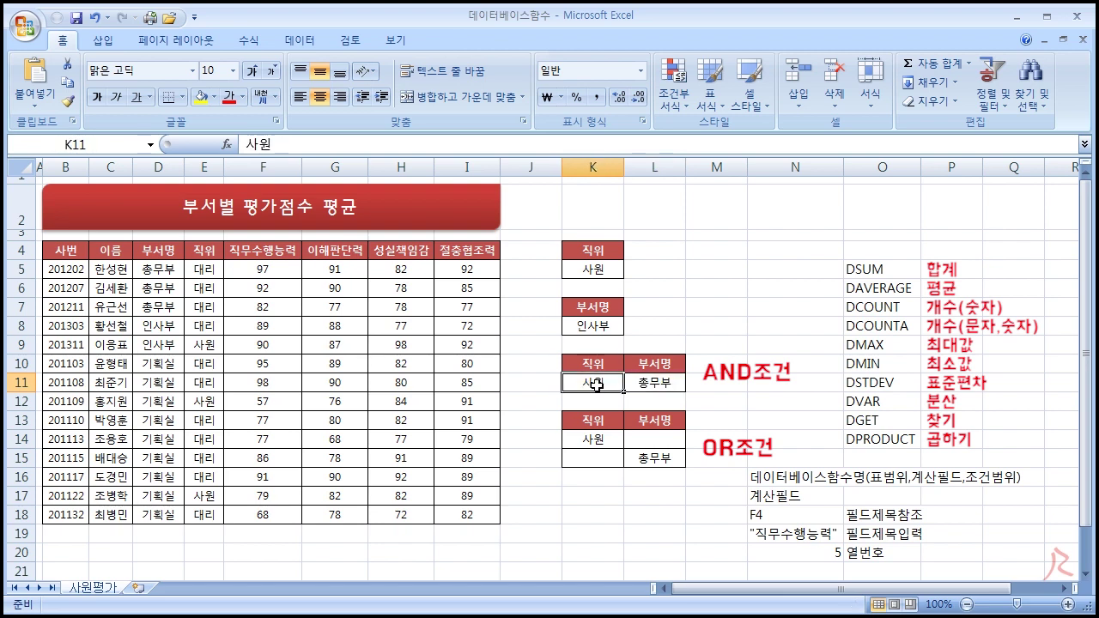
{"action": "left_click", "coordinate": [612, 440]}
{"action": "left_click", "coordinate": [655, 439]}
{"action": "left_click", "coordinate": [603, 465]}
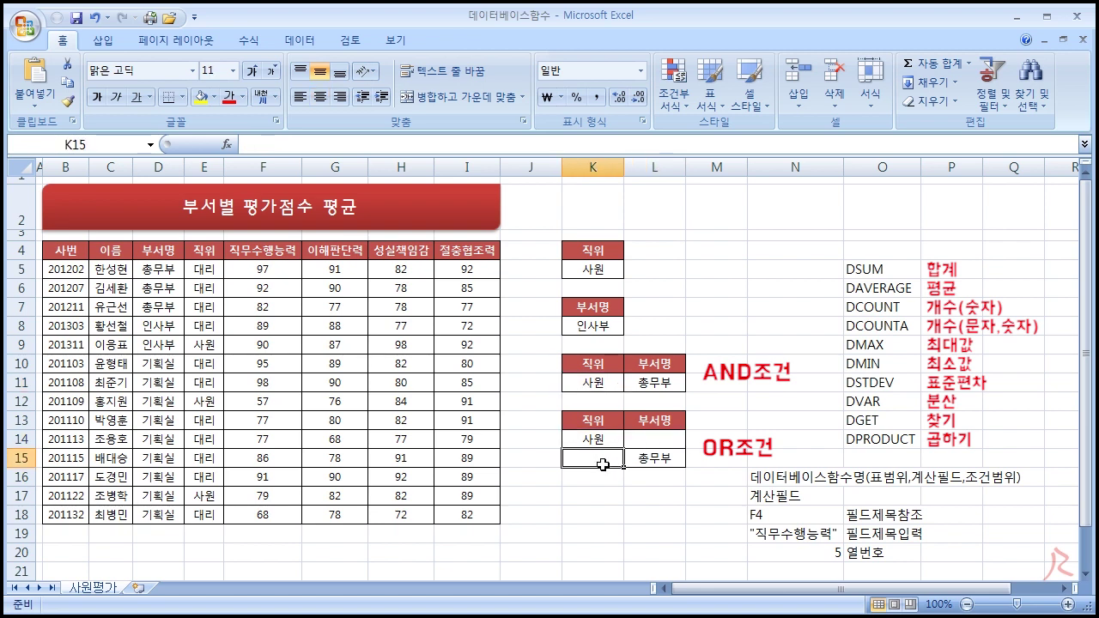
{"action": "left_click", "coordinate": [604, 442]}
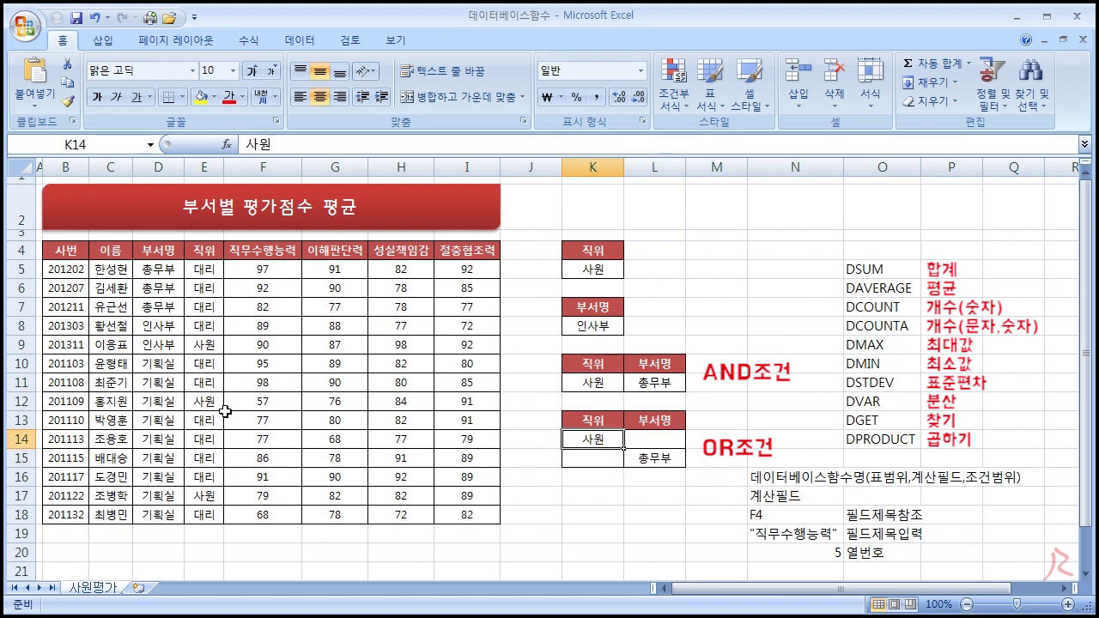
{"action": "left_click", "coordinate": [667, 461]}
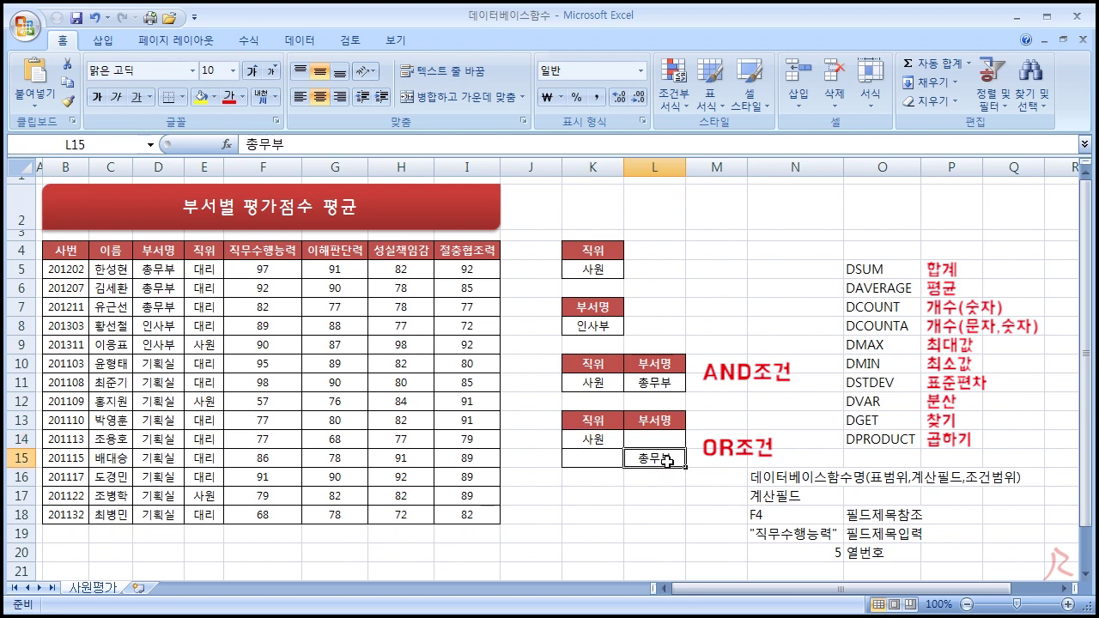
{"action": "left_click", "coordinate": [601, 443]}
{"action": "left_click", "coordinate": [642, 456]}
{"action": "left_click", "coordinate": [603, 438]}
{"action": "left_click", "coordinate": [656, 461]}
{"action": "left_click", "coordinate": [603, 443]}
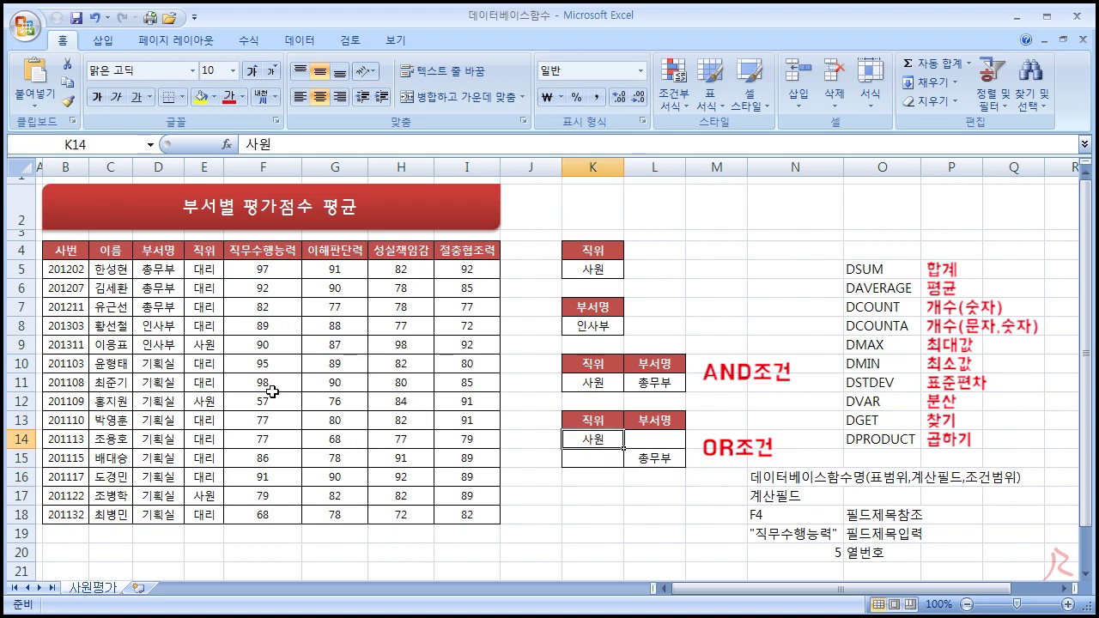
{"action": "left_click", "coordinate": [637, 456]}
{"action": "left_click", "coordinate": [601, 441]}
{"action": "left_click", "coordinate": [649, 458]}
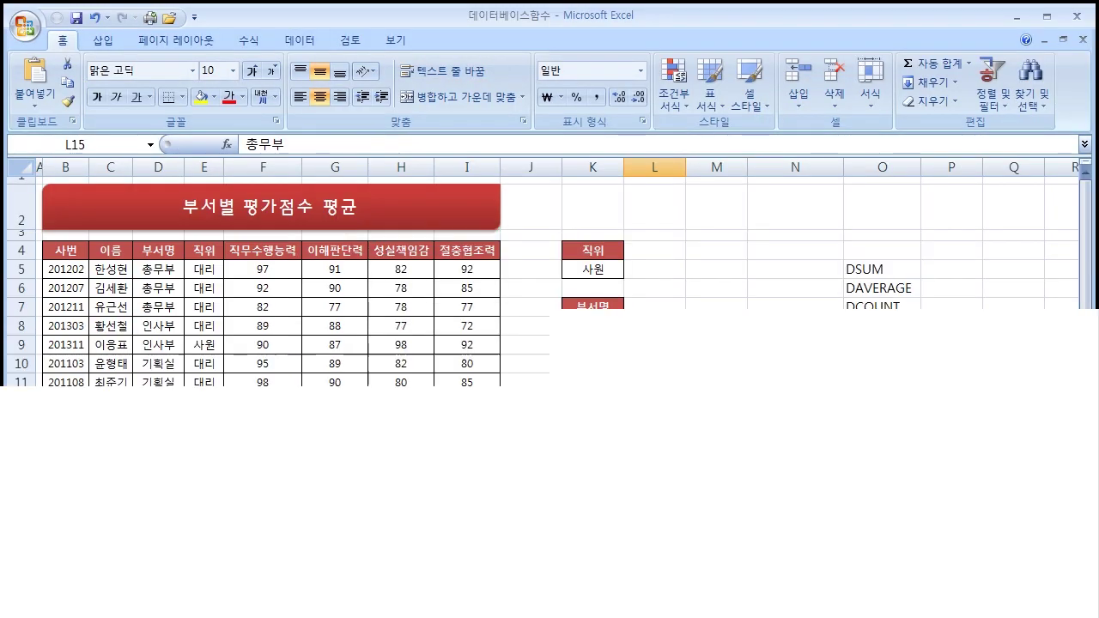
In B20, calculate the average 직무수행능력 score of 사원 employees with =DAVERAGE(B4:I18,F4,K4:K5)
{"action": "left_click", "coordinate": [77, 555]}
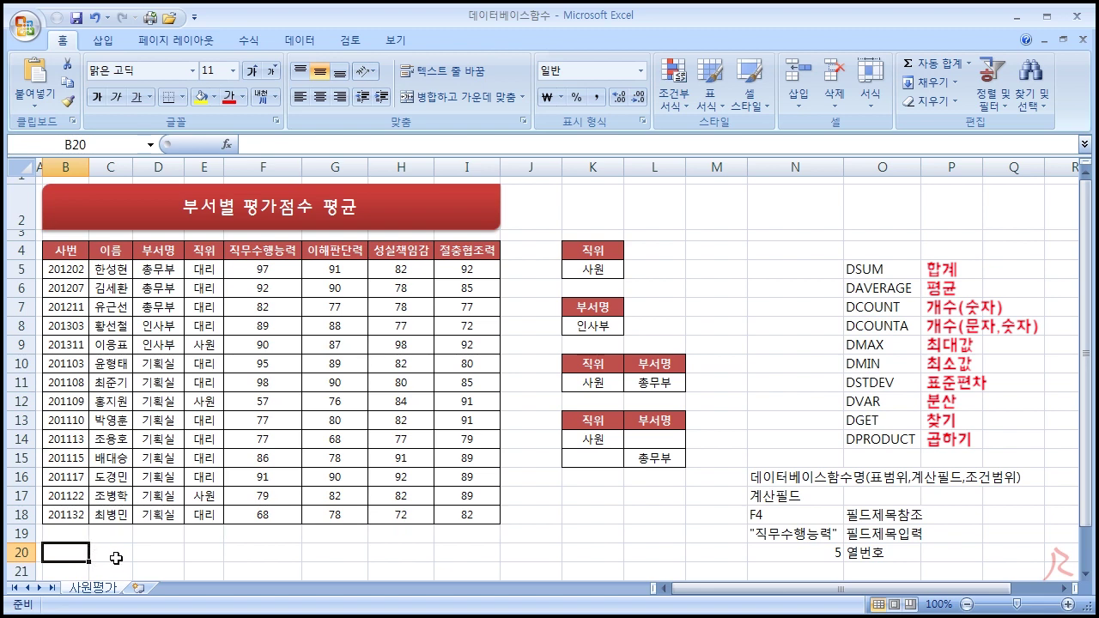
{"action": "type", "text": "="}
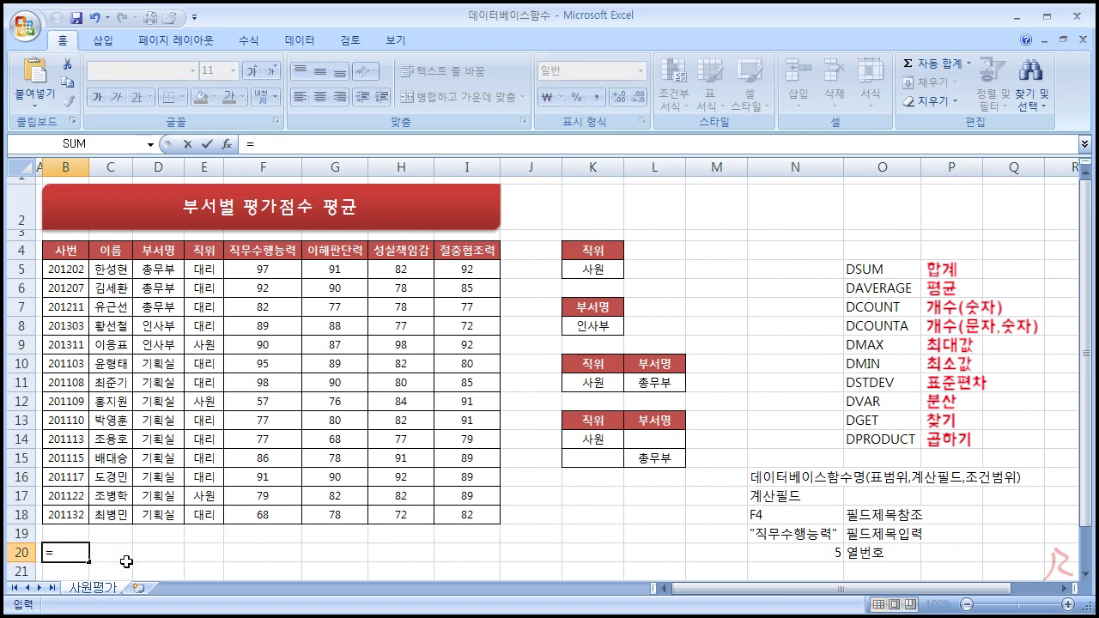
{"action": "type", "text": "DAVERAGE"}
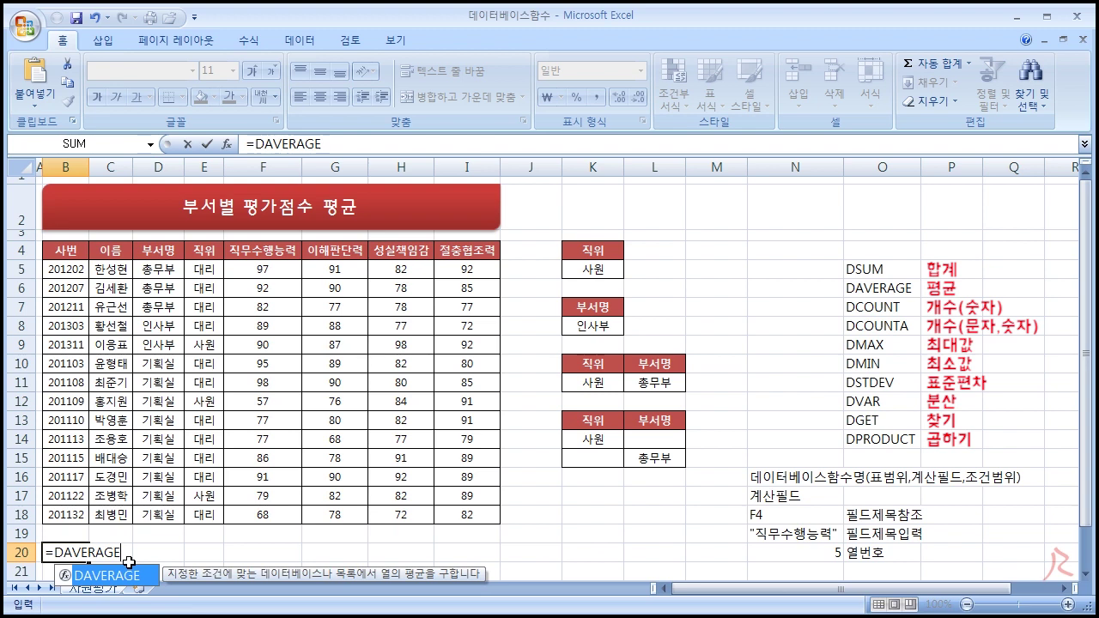
{"action": "type", "text": "("}
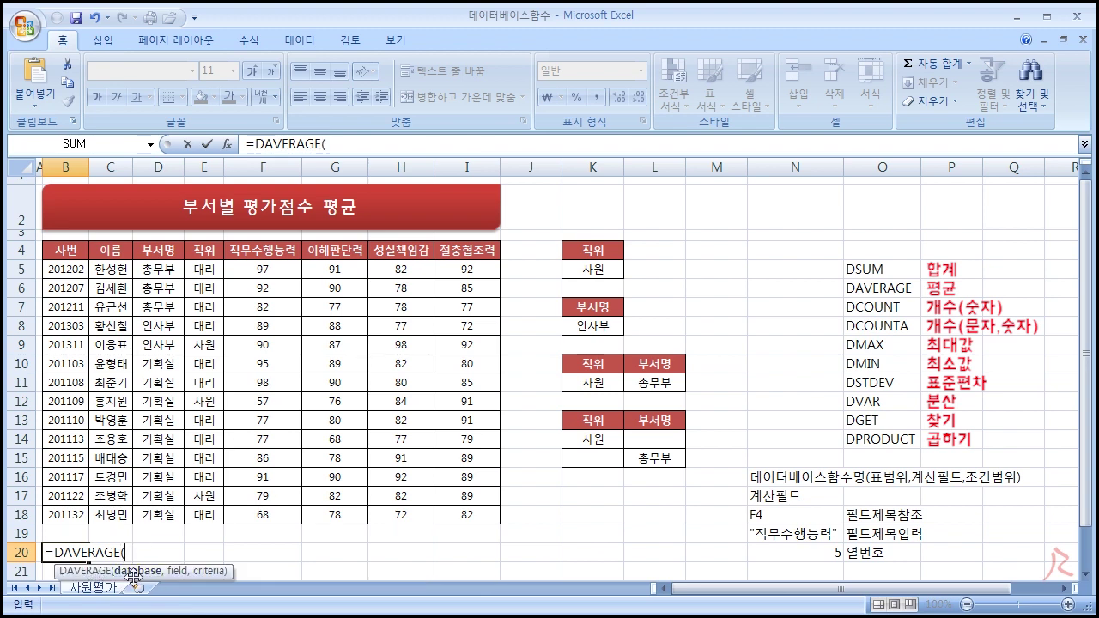
{"action": "left_click_drag", "start_coordinate": [65, 251], "coordinate": [467, 513]}
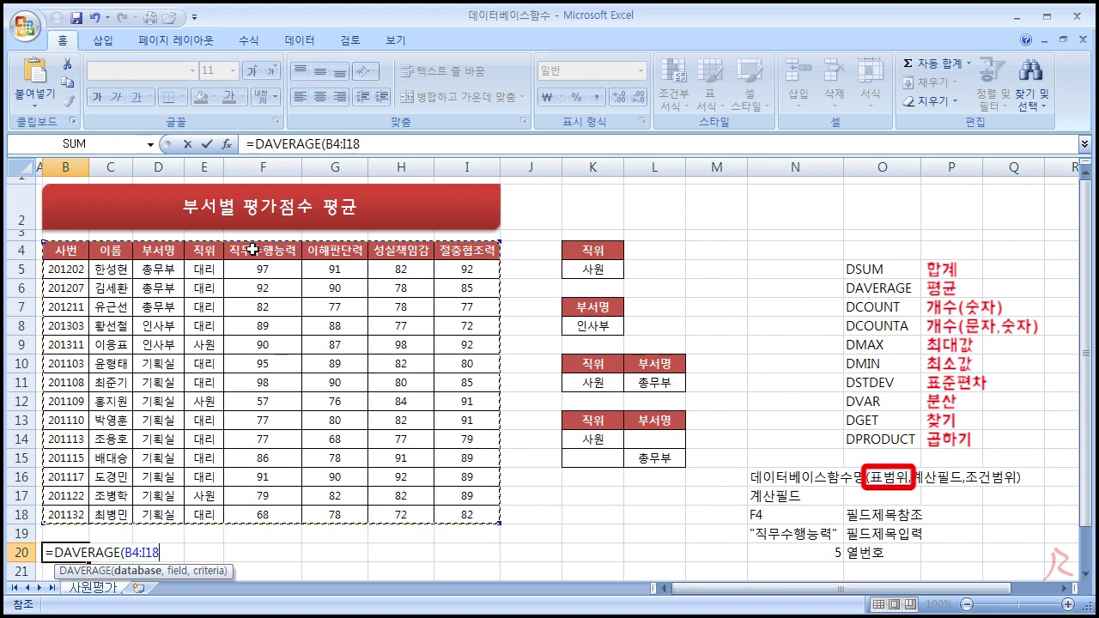
{"action": "type", "text": ","}
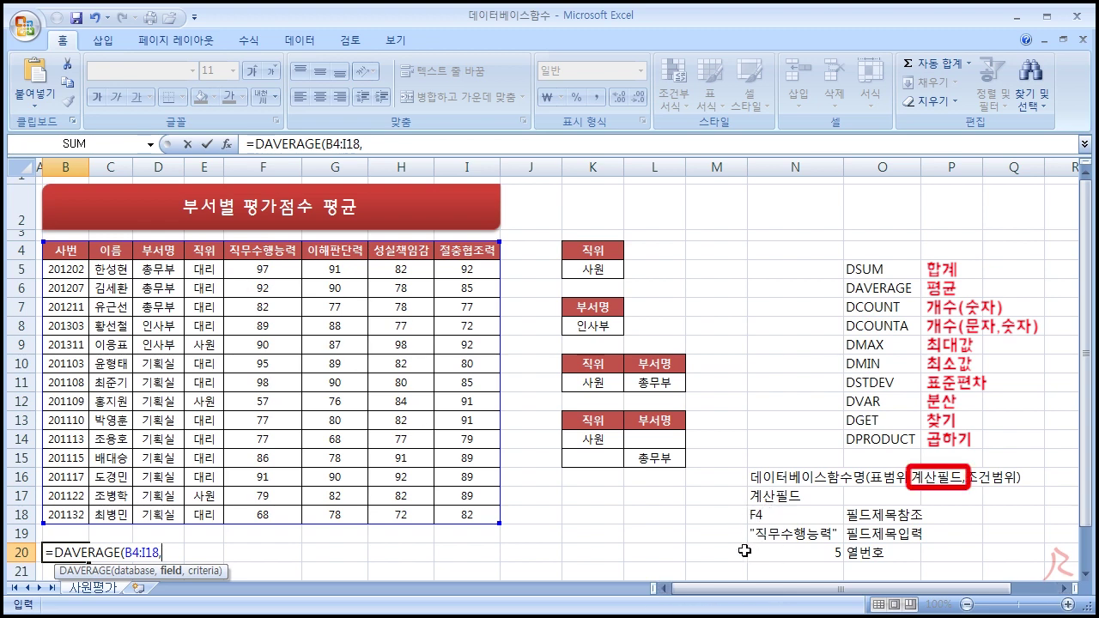
{"action": "left_click", "coordinate": [265, 252]}
{"action": "type", "text": ","}
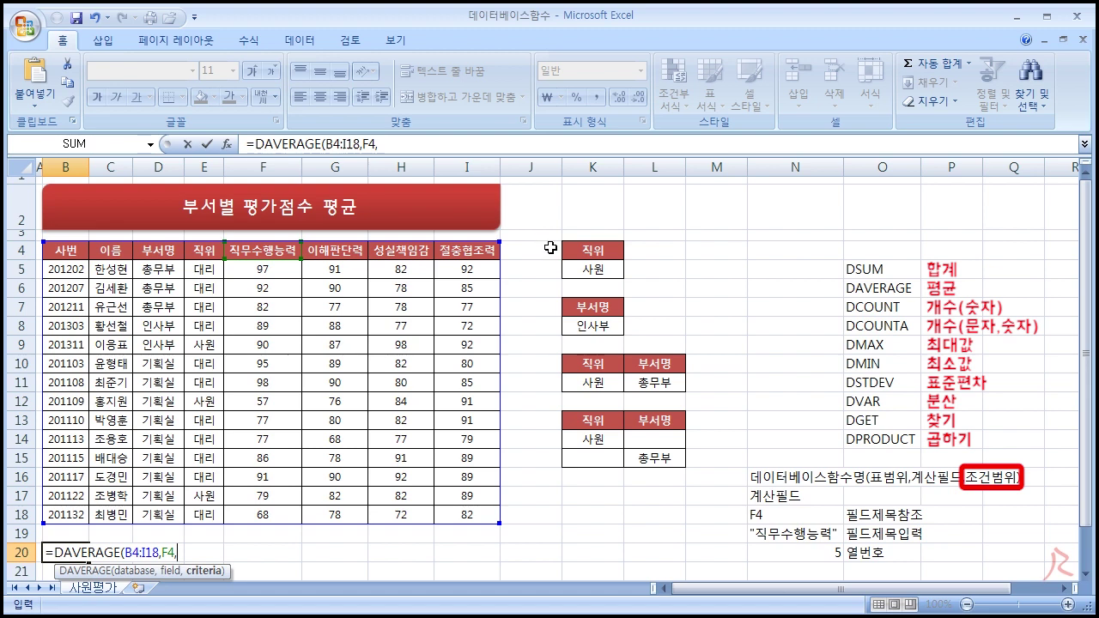
{"action": "left_click_drag", "start_coordinate": [620, 247], "coordinate": [605, 269]}
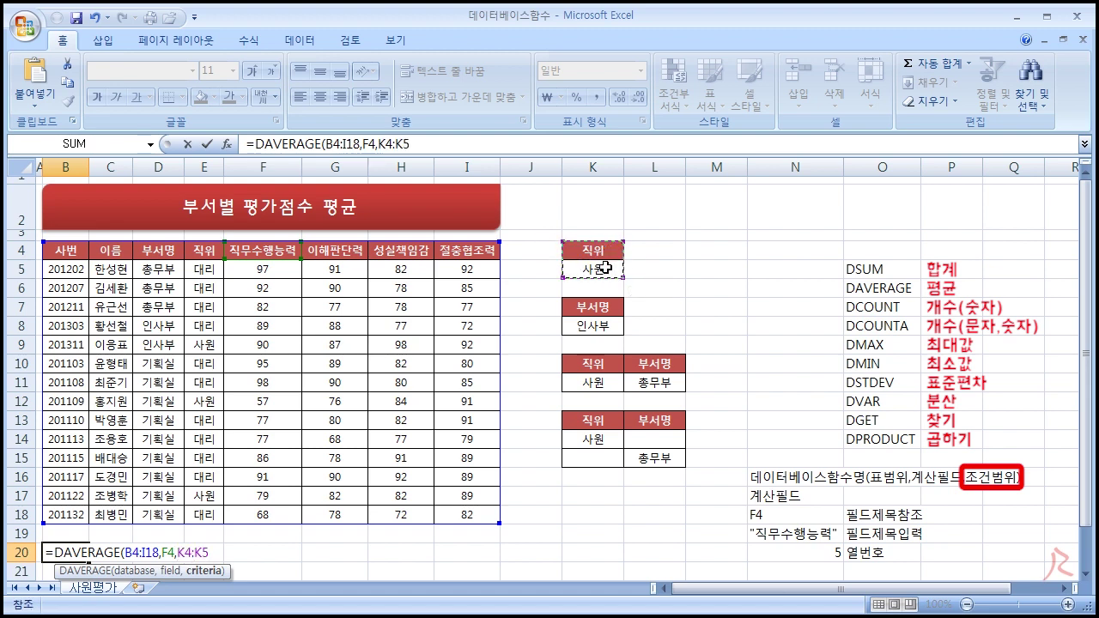
{"action": "type", "text": ")"}
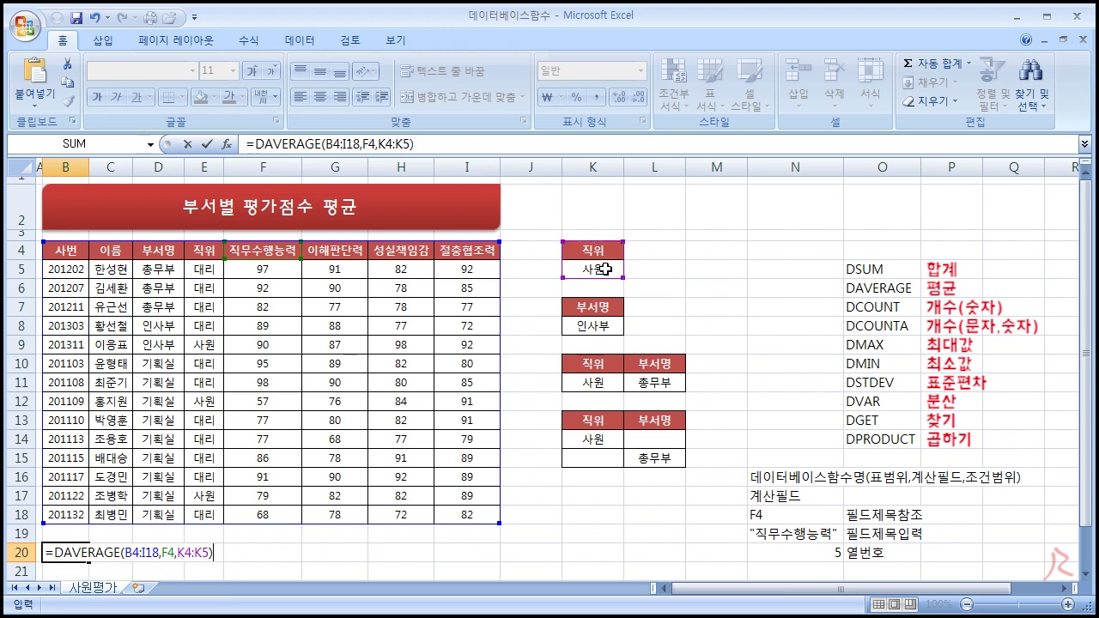
{"action": "key", "text": "Return"}
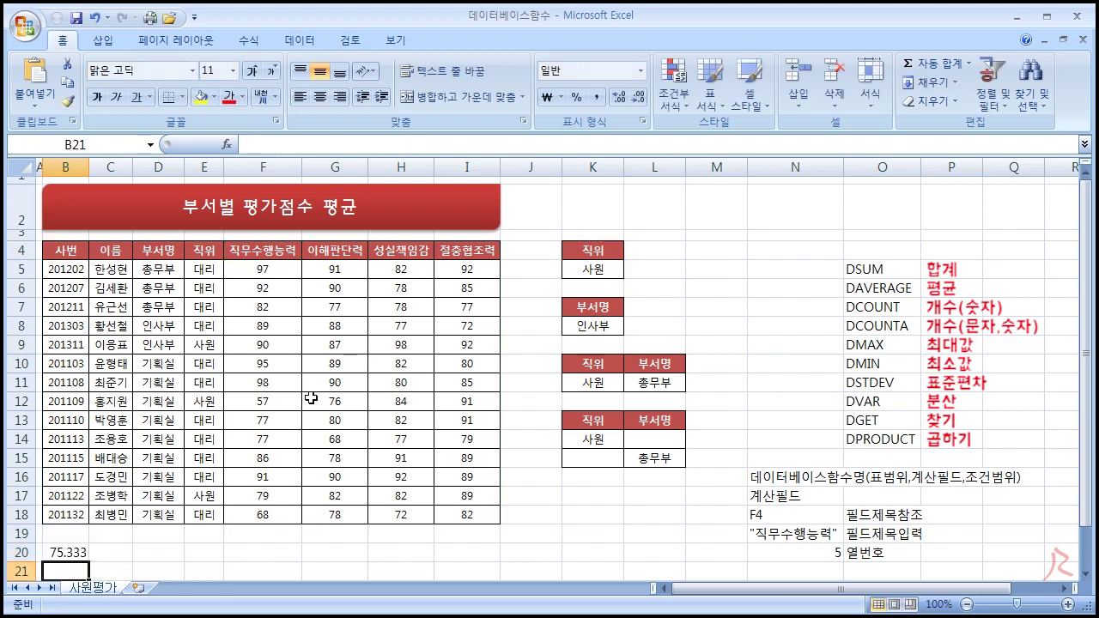
Check the 직무수행능력 scores of the 사원 rows in F9, F12 and F17 against the DAVERAGE result
{"action": "left_click", "coordinate": [220, 345]}
{"action": "left_click", "coordinate": [256, 345]}
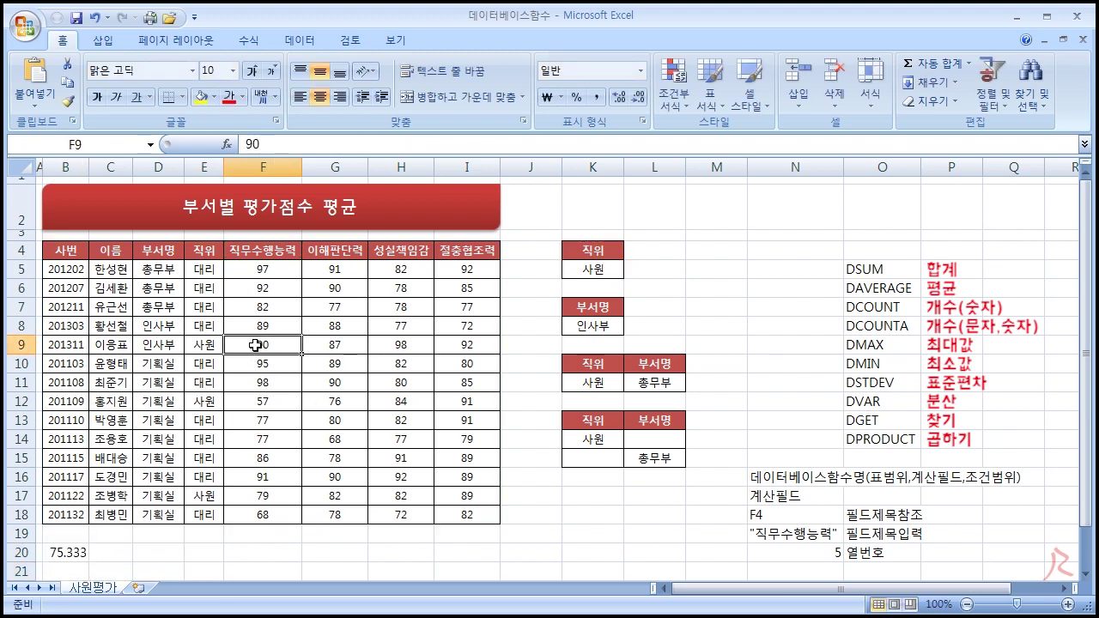
{"action": "left_click", "coordinate": [256, 402]}
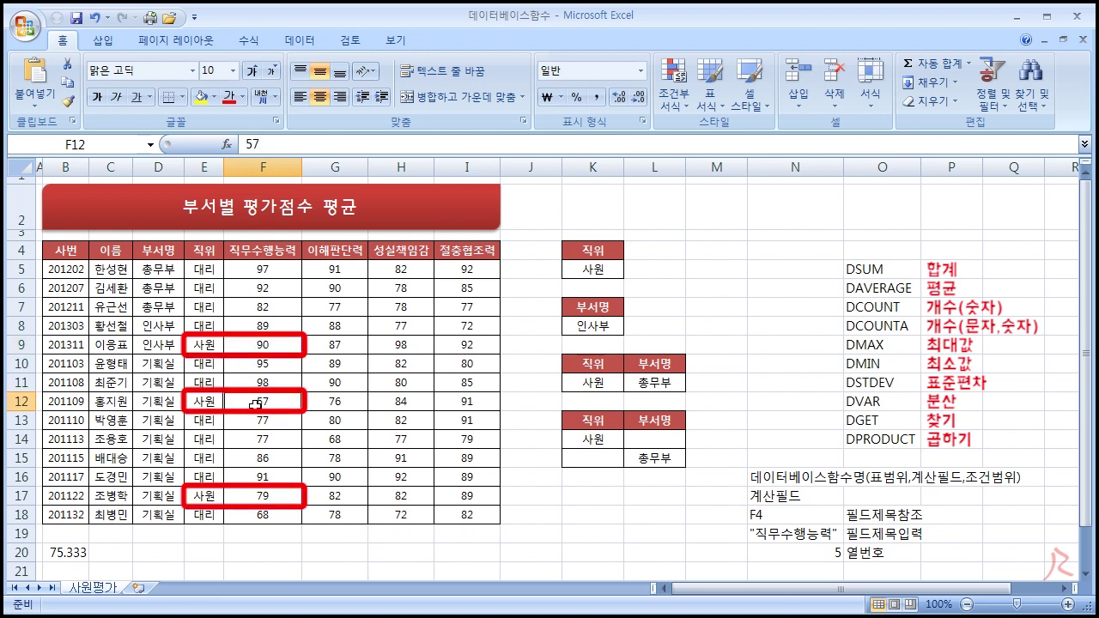
{"action": "left_click", "coordinate": [271, 495]}
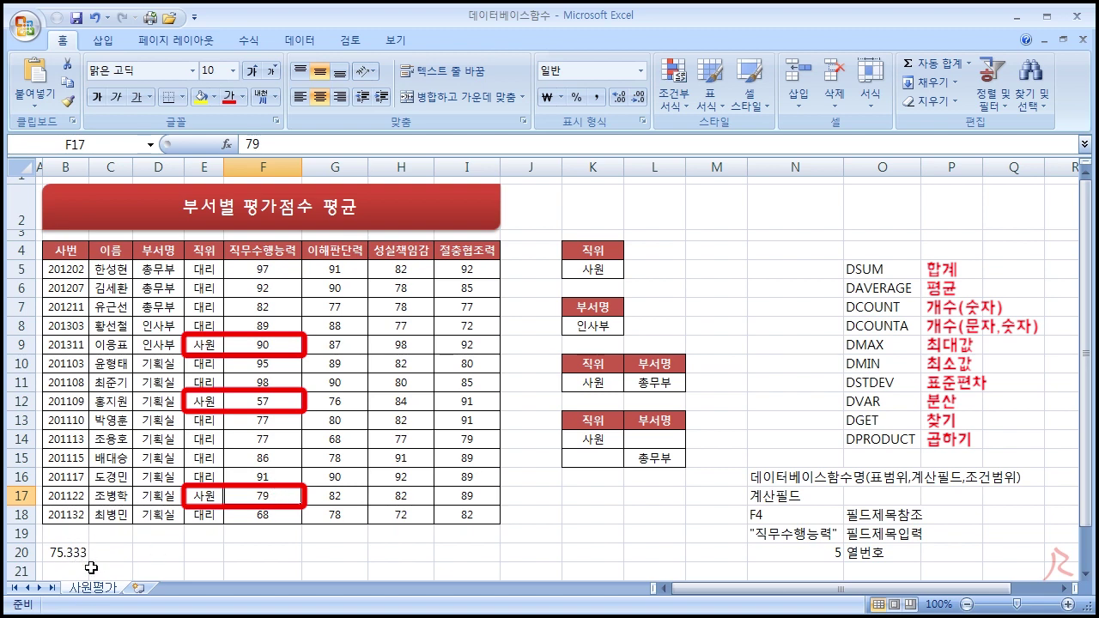
In D20, find the highest 이해판단력 score in 인사부 with =DMAX(B4:I18,G4,K7:K8)
{"action": "left_click", "coordinate": [164, 551]}
{"action": "type", "text": "="}
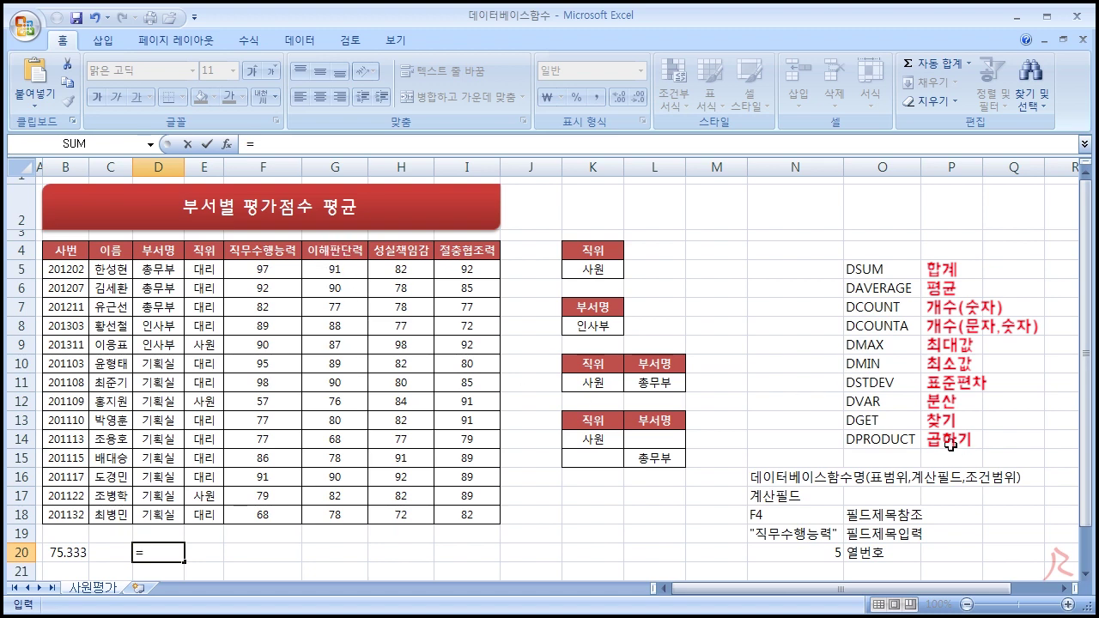
{"action": "type", "text": "DMAX("}
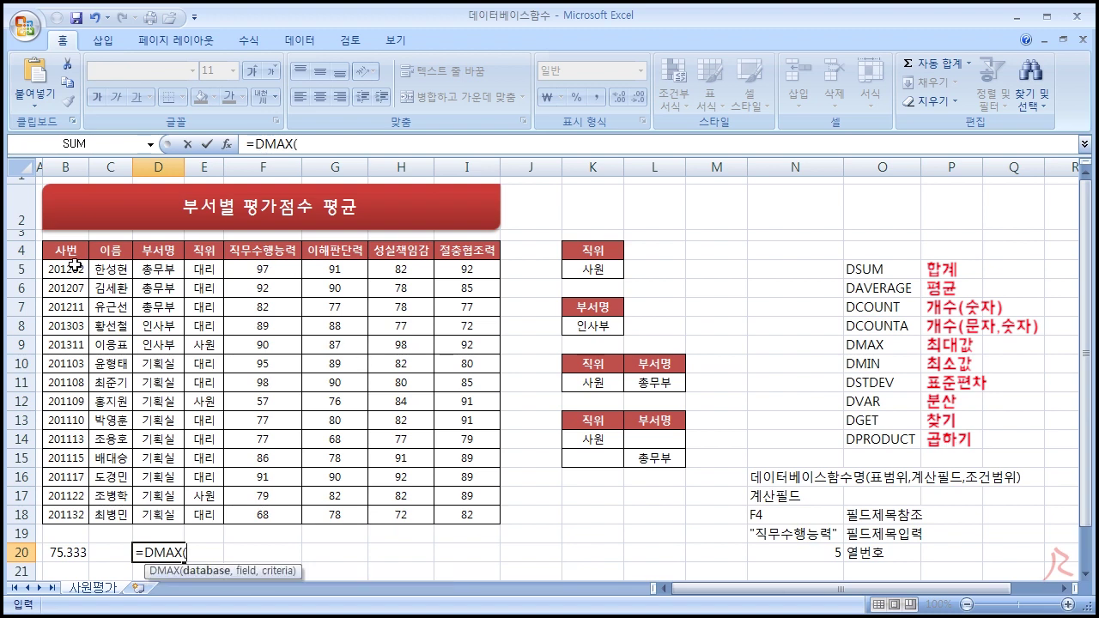
{"action": "left_click_drag", "start_coordinate": [67, 251], "coordinate": [471, 524]}
{"action": "type", "text": ","}
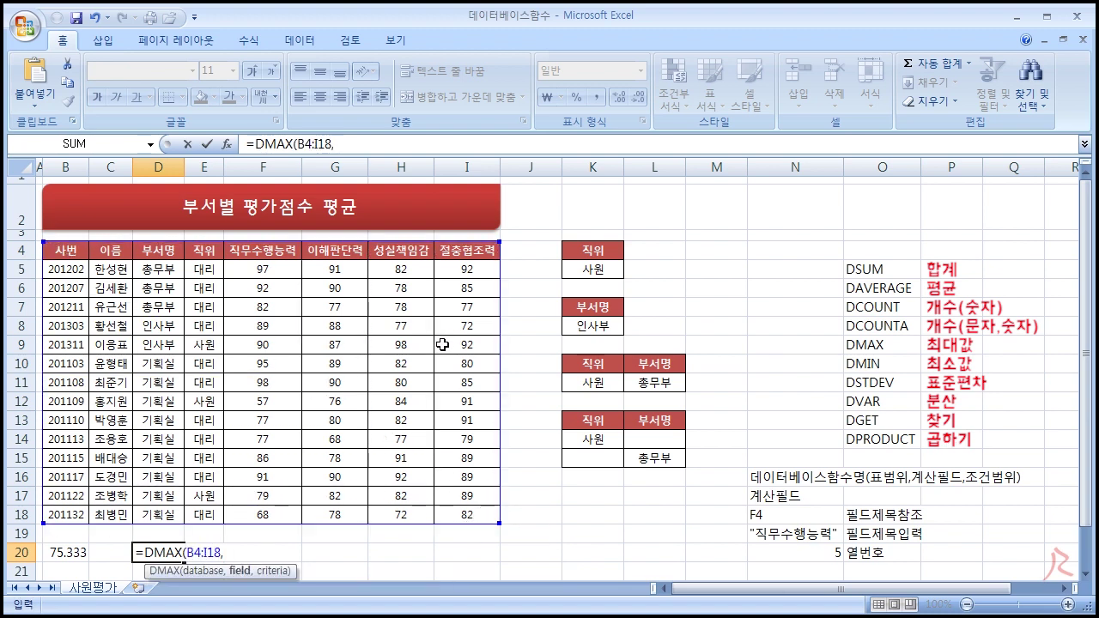
{"action": "left_click", "coordinate": [337, 253]}
{"action": "type", "text": ","}
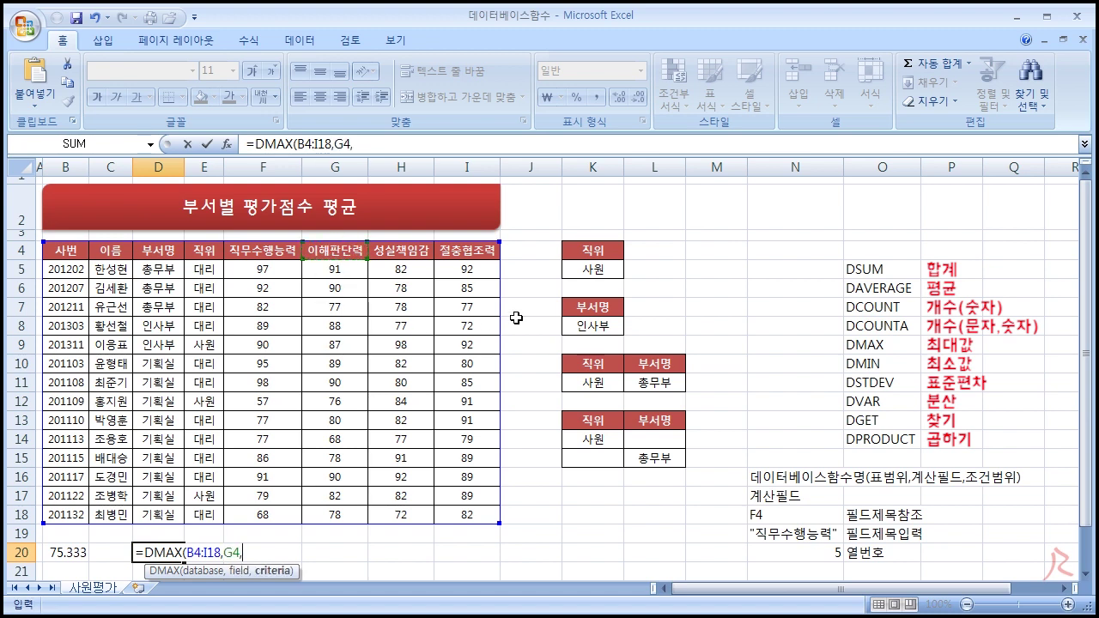
{"action": "left_click_drag", "start_coordinate": [623, 308], "coordinate": [604, 324]}
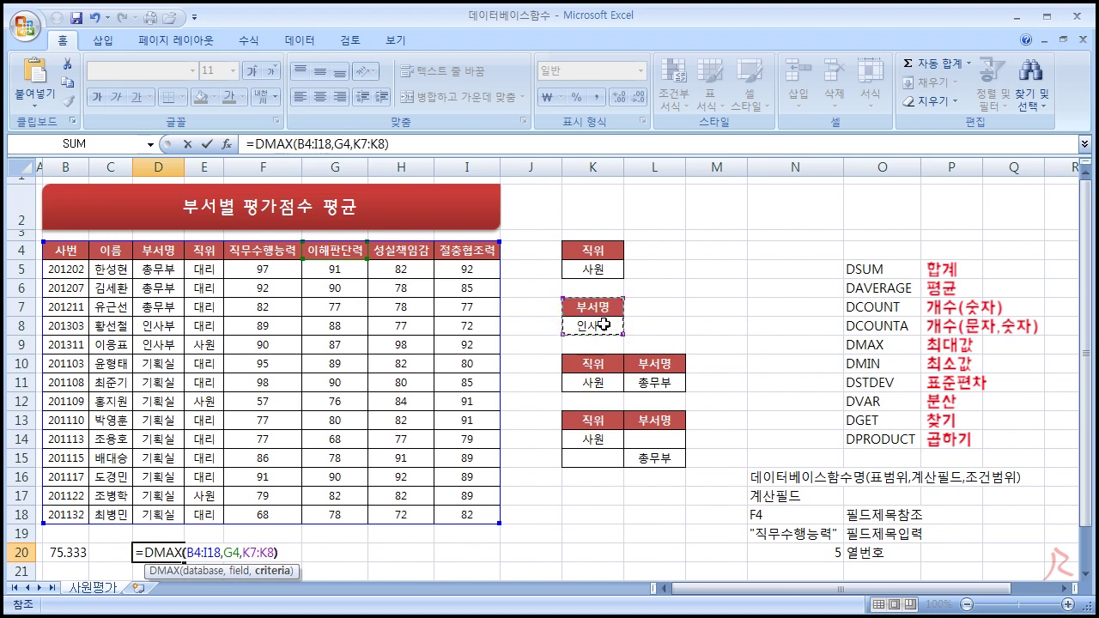
{"action": "key", "text": "Return"}
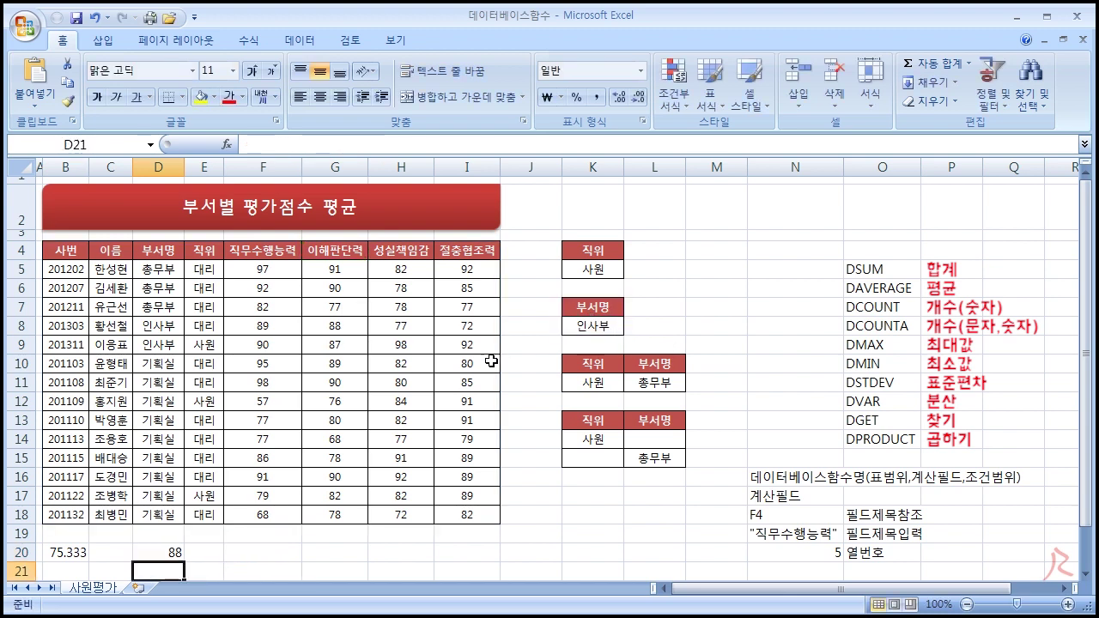
Check the 이해판단력 scores of the two 인사부 rows in G8 and G9 against the DMAX result
{"action": "left_click", "coordinate": [158, 327]}
{"action": "left_click", "coordinate": [330, 327]}
{"action": "left_click", "coordinate": [153, 346]}
{"action": "left_click", "coordinate": [333, 345]}
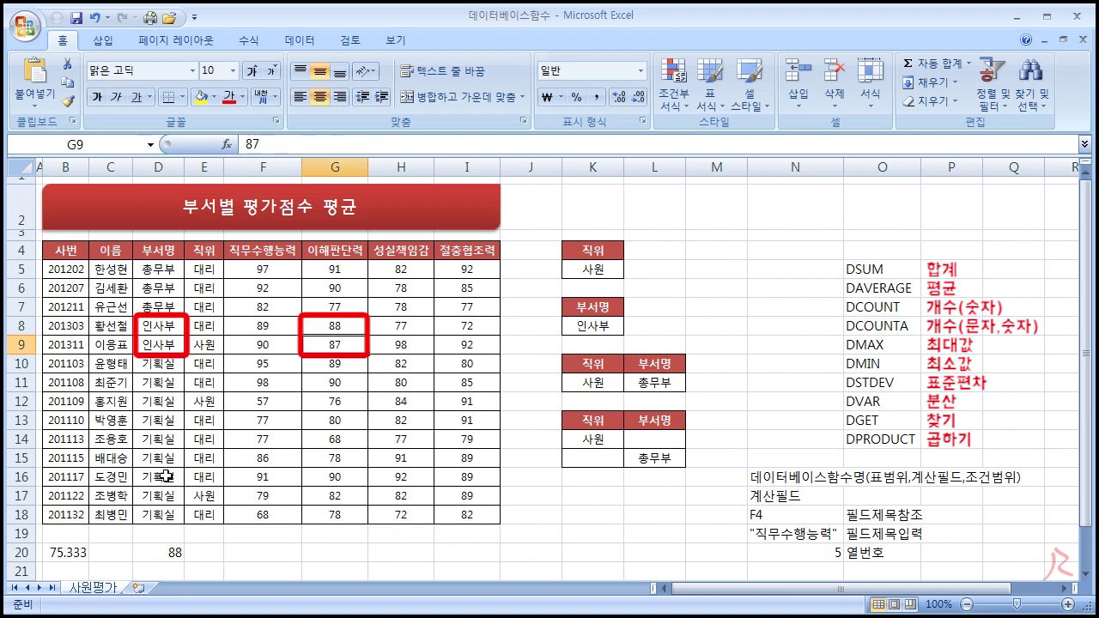
{"action": "mouse_move", "coordinate": [349, 323]}
{"action": "left_mouse_down"}
{"action": "mouse_move", "coordinate": [350, 343]}
{"action": "mouse_move", "coordinate": [350, 328]}
{"action": "left_mouse_up"}
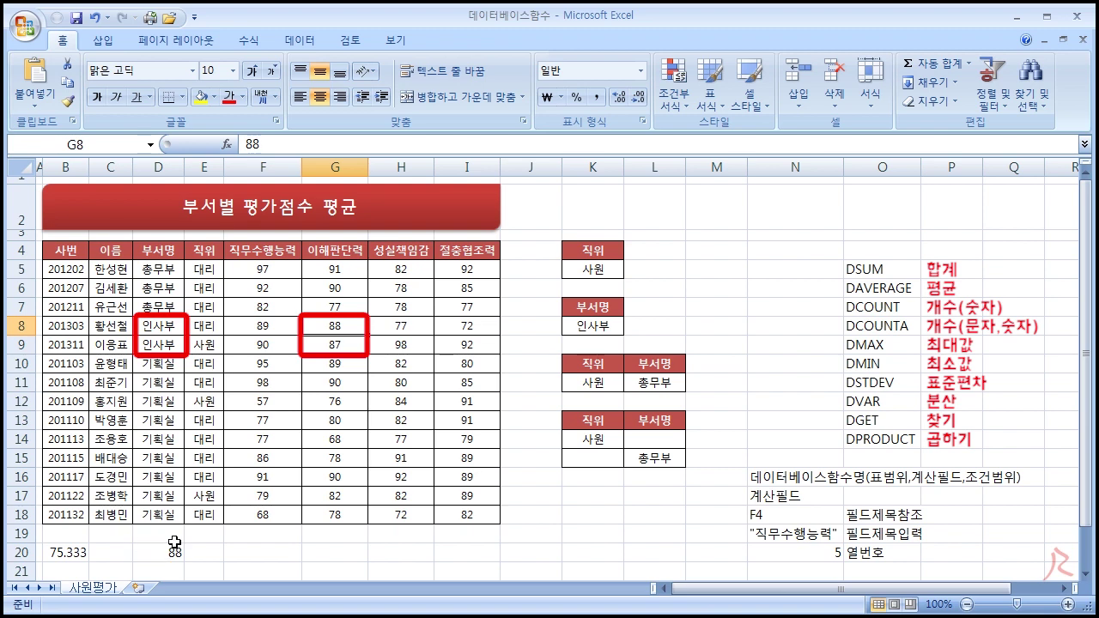
In F20, look up the 이름 matching the AND criteria with =DGET(B4:I18,C4,K10:L11), and select the result cell
{"action": "left_click", "coordinate": [249, 552]}
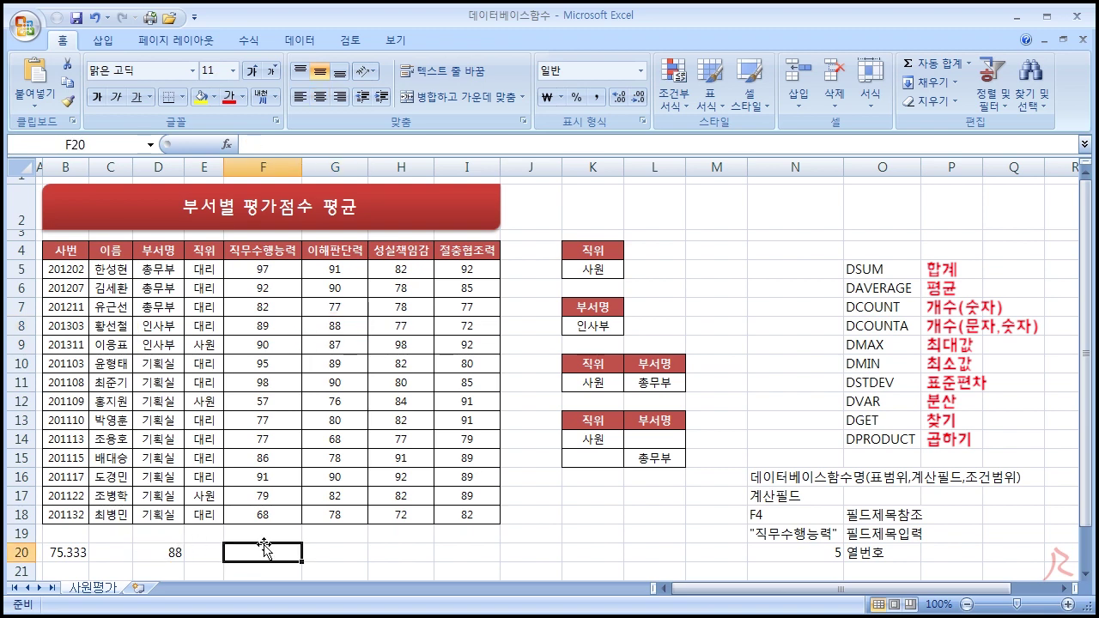
{"action": "type", "text": "="}
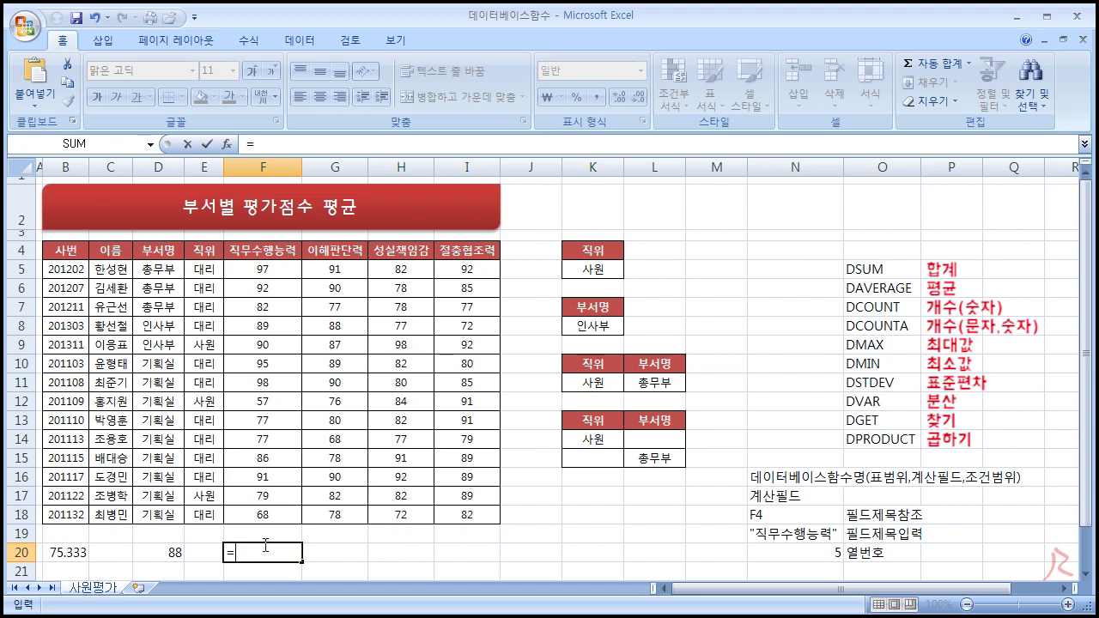
{"action": "type", "text": "DGET"}
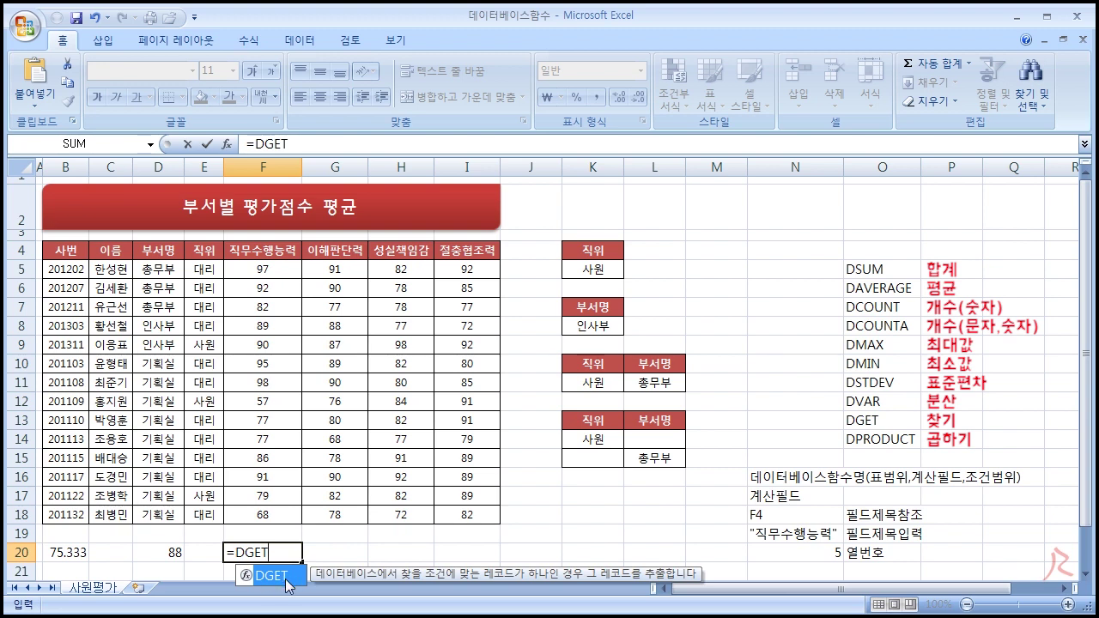
{"action": "type", "text": "("}
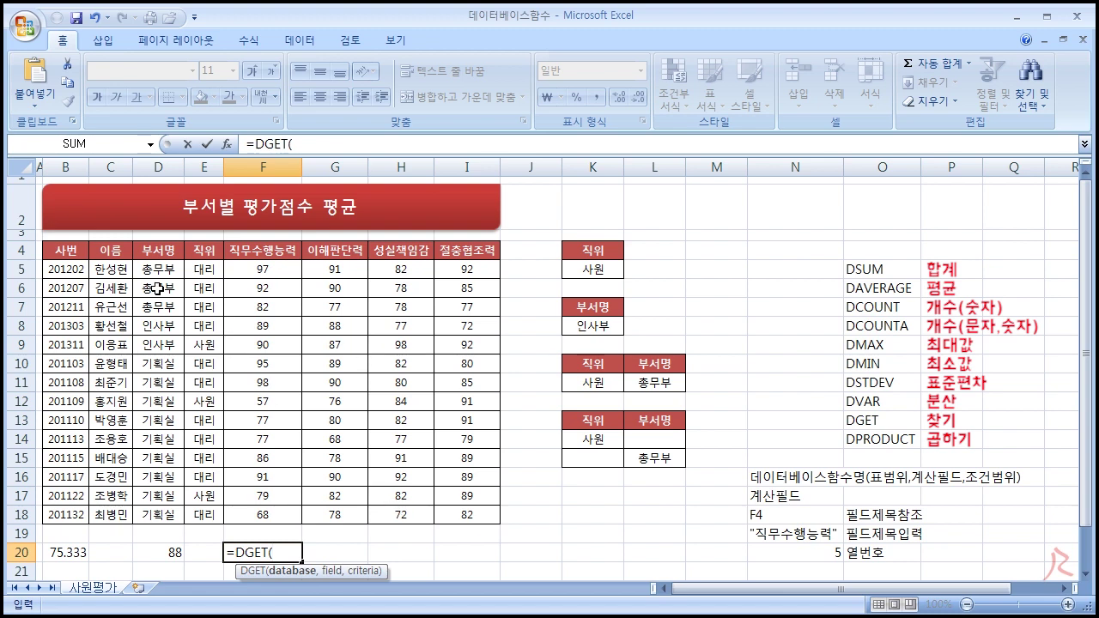
{"action": "left_click_drag", "start_coordinate": [83, 258], "coordinate": [455, 514]}
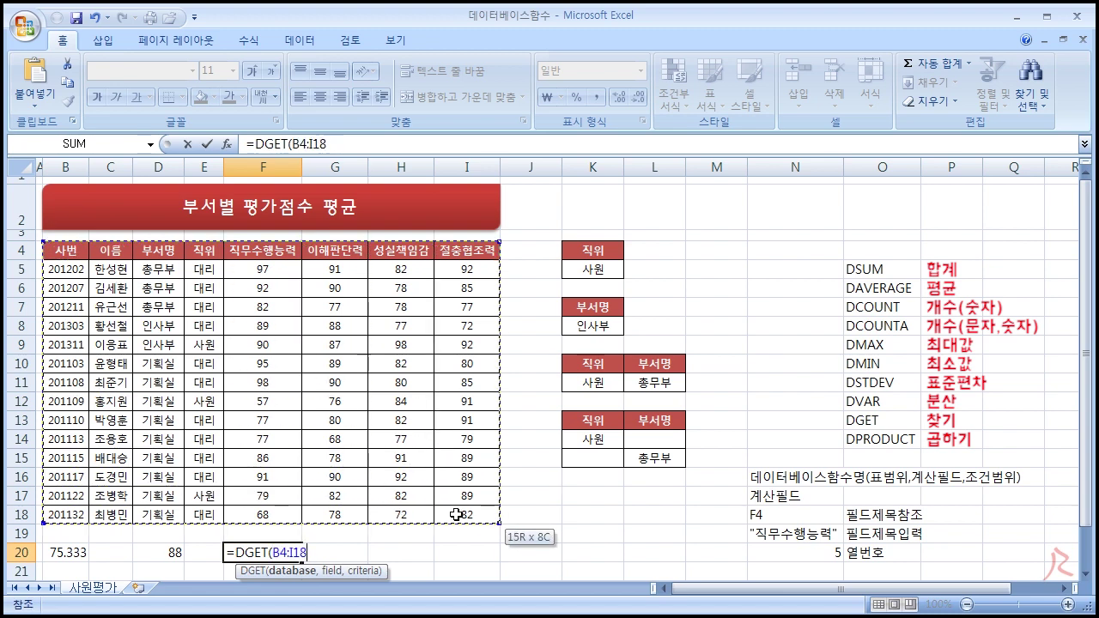
{"action": "type", "text": ","}
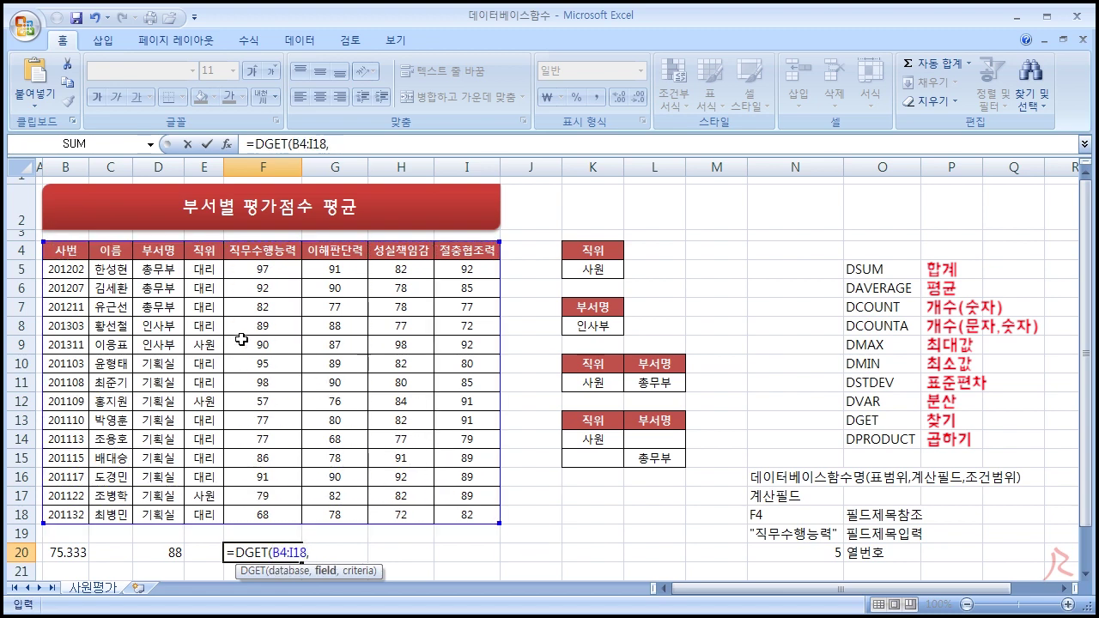
{"action": "left_click", "coordinate": [114, 253]}
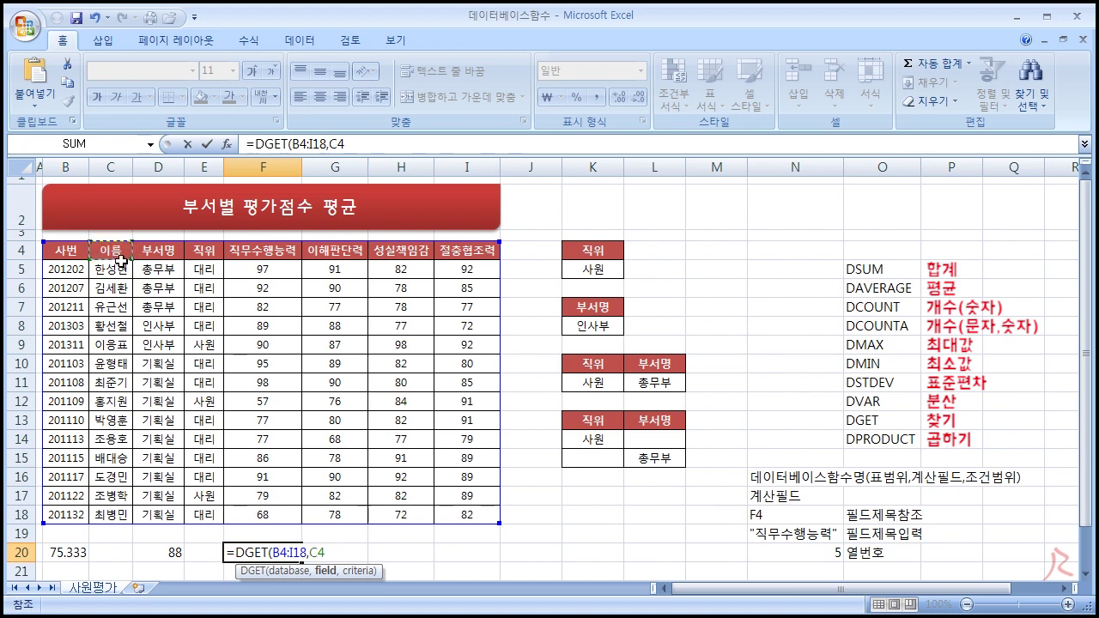
{"action": "type", "text": ","}
{"action": "left_click_drag", "start_coordinate": [582, 364], "coordinate": [639, 384]}
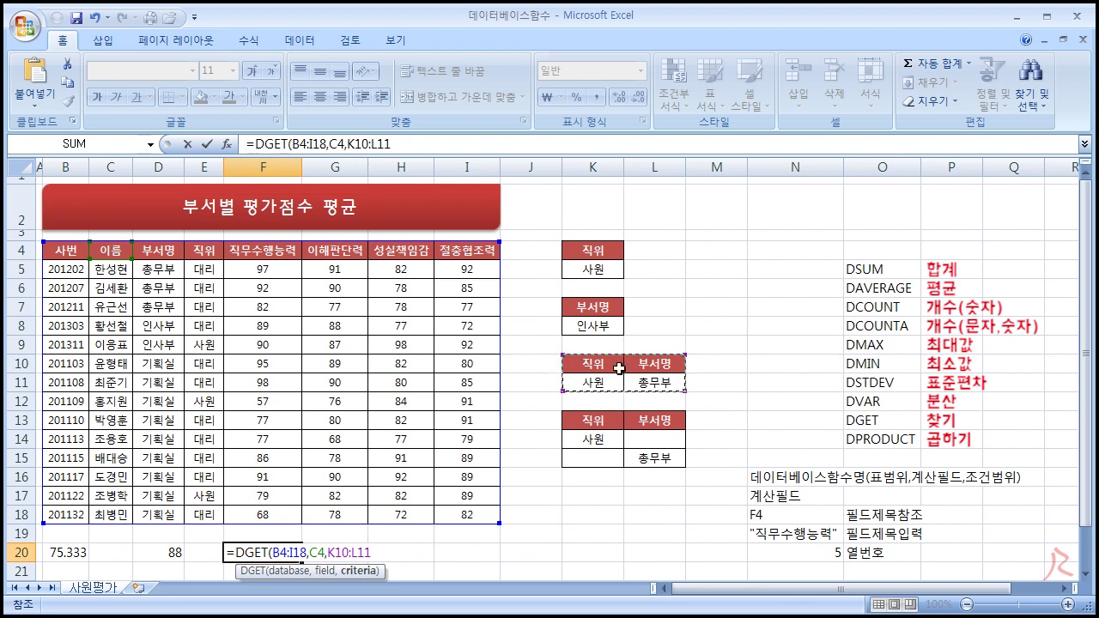
{"action": "type", "text": ")"}
{"action": "key", "text": "Return"}
{"action": "left_click", "coordinate": [272, 556]}
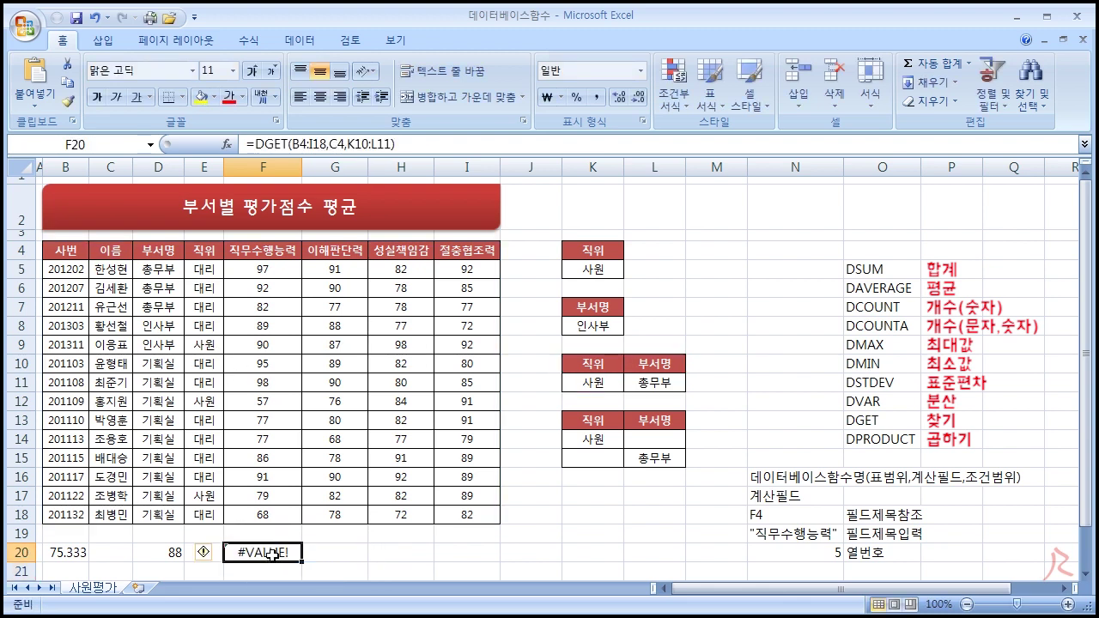
Change the 직위 condition in K11 of the AND criteria range to 대리
{"action": "left_click", "coordinate": [608, 387]}
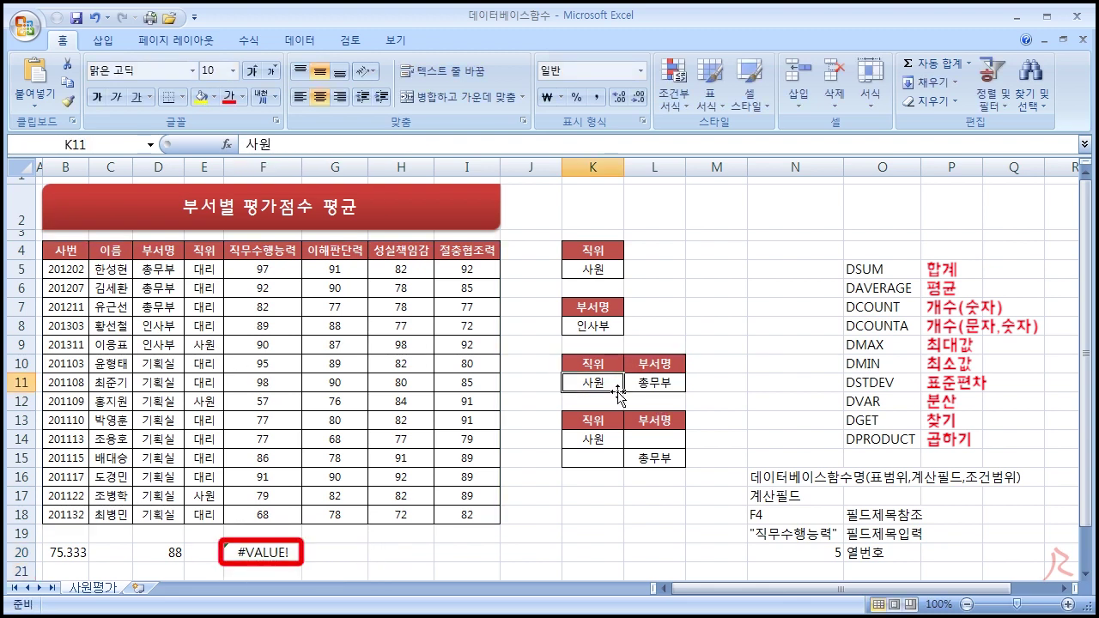
{"action": "type", "text": "eo"}
{"action": "key", "text": "BackSpace"}
{"action": "key", "text": "BackSpace"}
{"action": "key", "text": "Hangul"}
{"action": "type", "text": "ㄷㅐ리"}
{"action": "key", "text": "Return"}
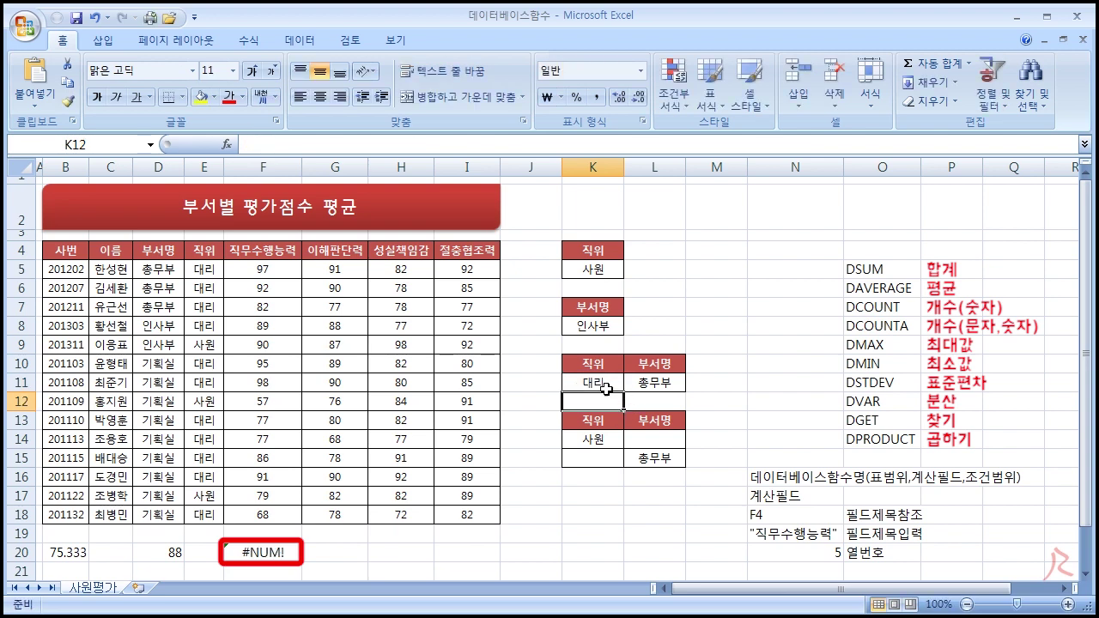
Compare the AND conditions in K11:L11 with table rows D5:E7, and change the 부서명 condition in L11 to 인사부
{"action": "left_click", "coordinate": [603, 383]}
{"action": "left_click_drag", "start_coordinate": [595, 384], "coordinate": [648, 383]}
{"action": "left_click", "coordinate": [176, 275]}
{"action": "left_click_drag", "start_coordinate": [180, 276], "coordinate": [189, 305]}
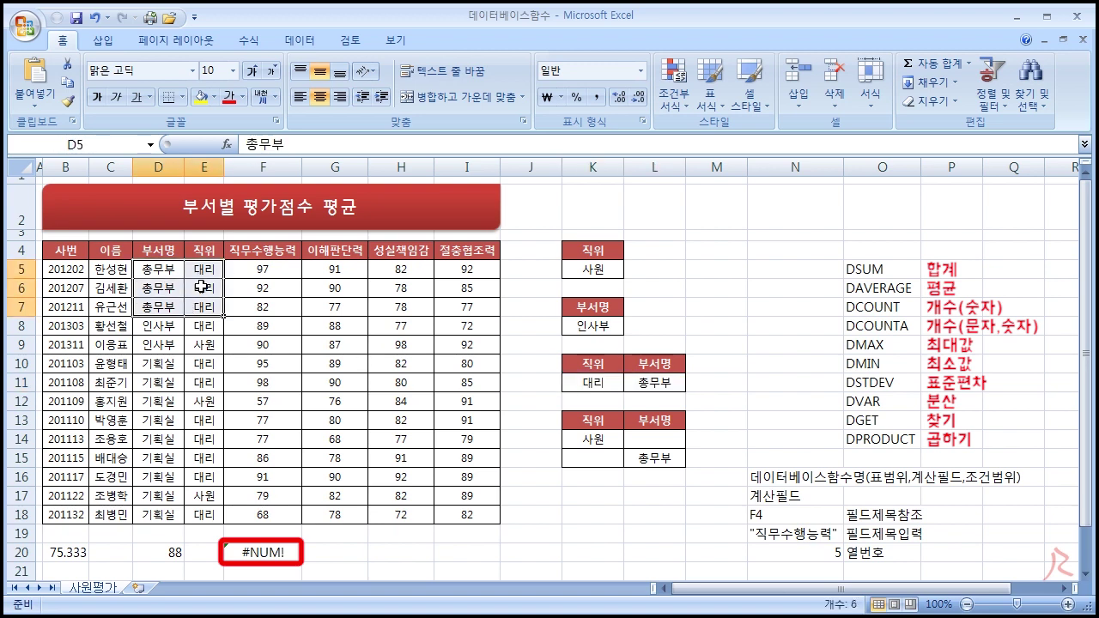
{"action": "left_click", "coordinate": [652, 383]}
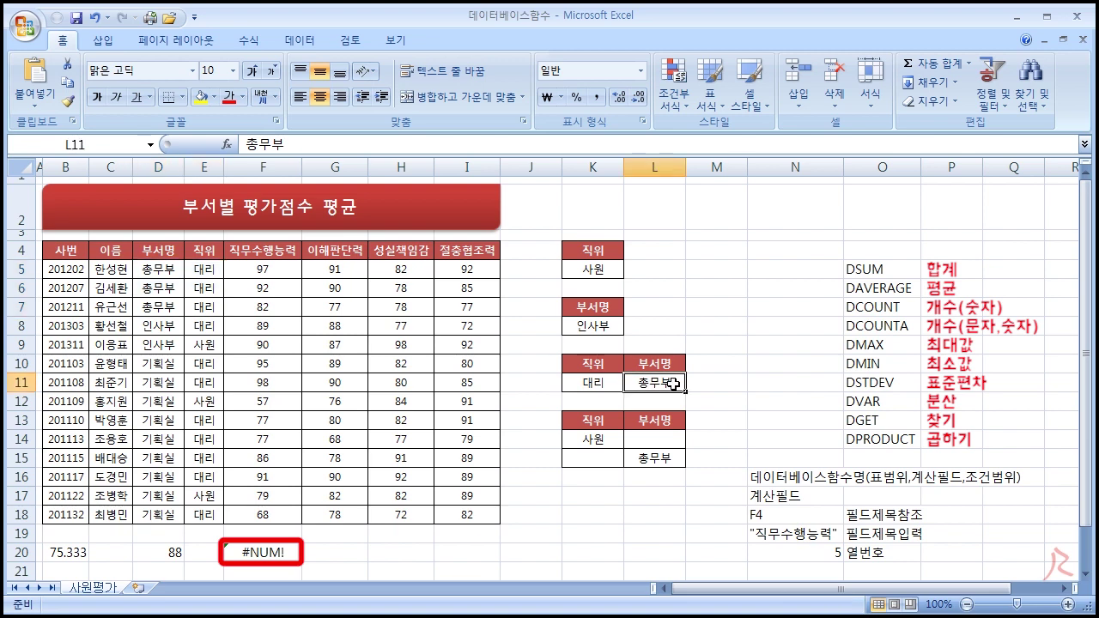
{"action": "type", "text": "인사부"}
{"action": "key", "text": "Return"}
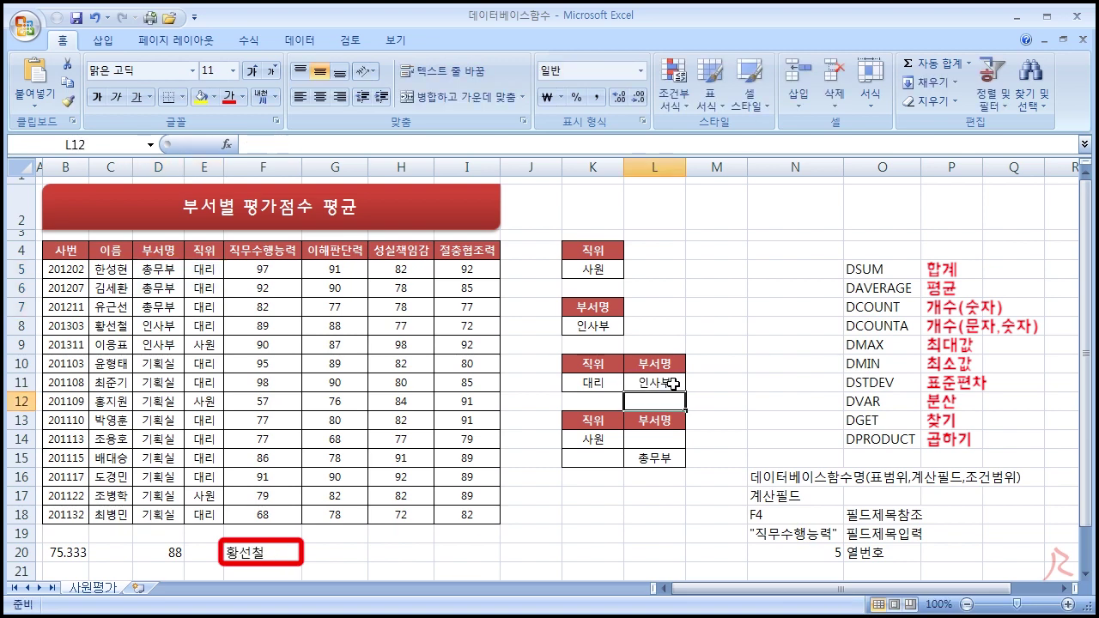
Compare the 이름, 부서명 and 직위 entries in row 8 with the AND criteria and the DGET result in F20
{"action": "left_click", "coordinate": [198, 328]}
{"action": "left_click", "coordinate": [162, 326]}
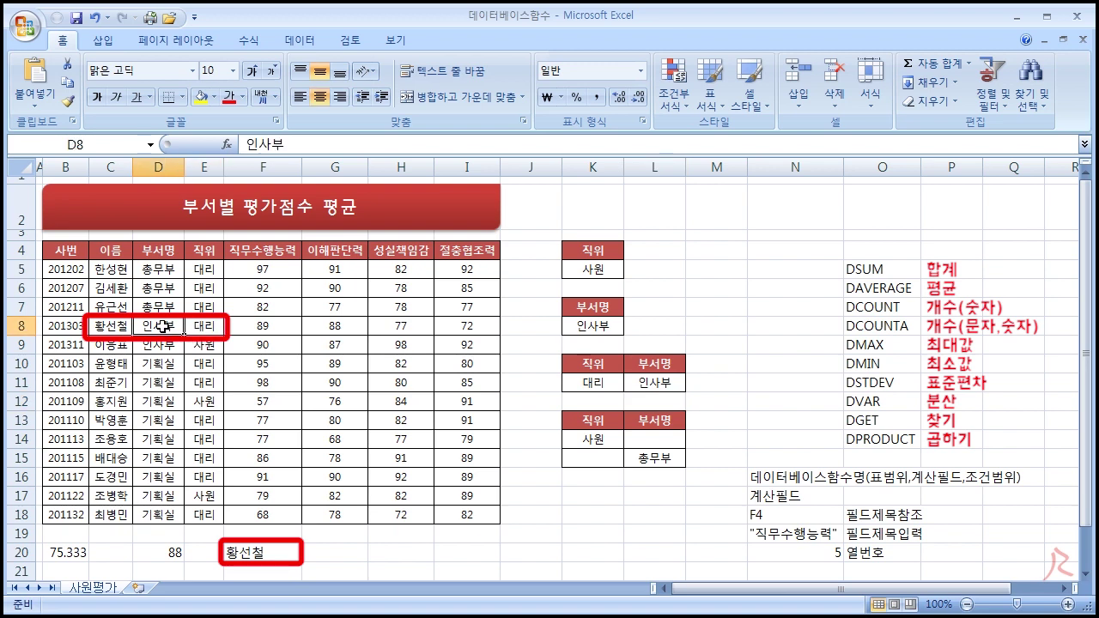
{"action": "left_click", "coordinate": [113, 328]}
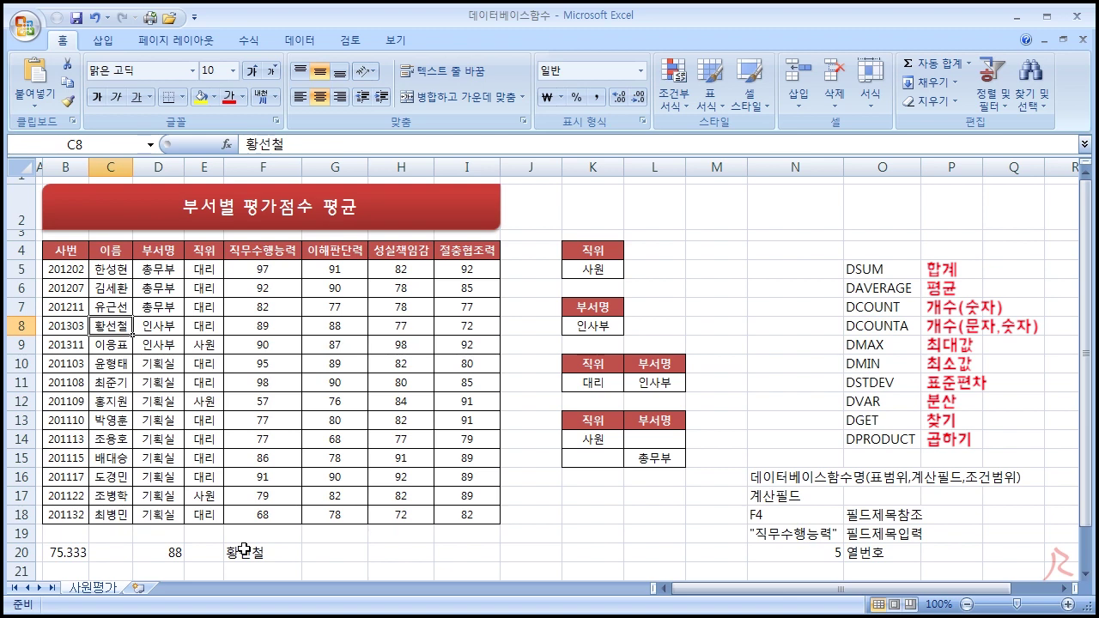
Point out DCOUNT and DCOUNTA in O7:O8, and start a DCOUNT formula in H20 with B4:I18 as the database range
{"action": "left_click_drag", "start_coordinate": [876, 309], "coordinate": [876, 320]}
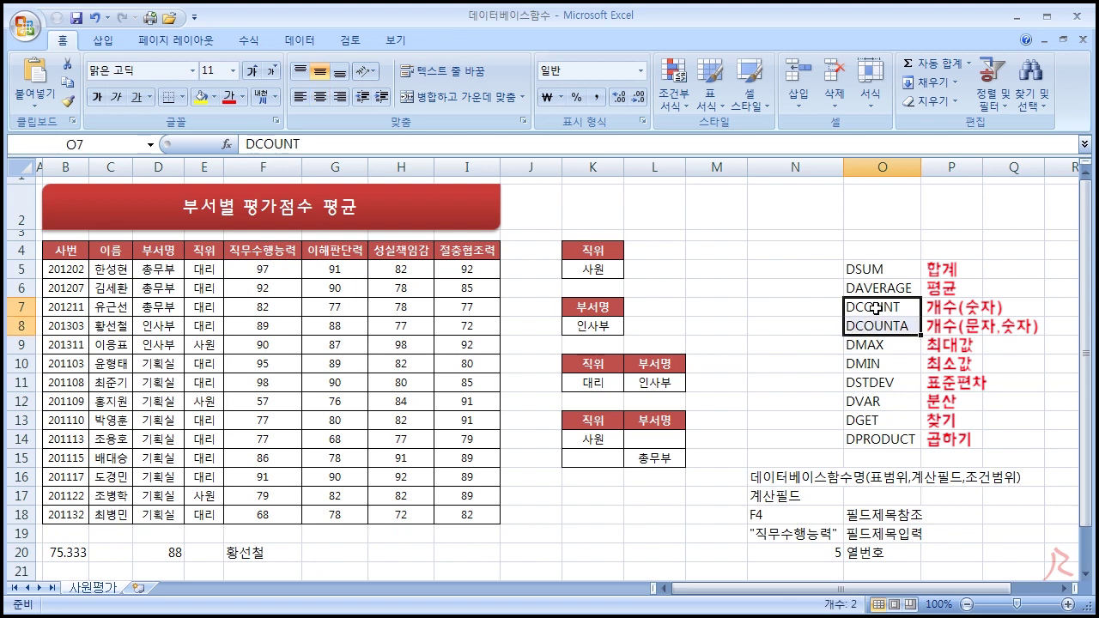
{"action": "left_click", "coordinate": [405, 555]}
{"action": "type", "text": "="}
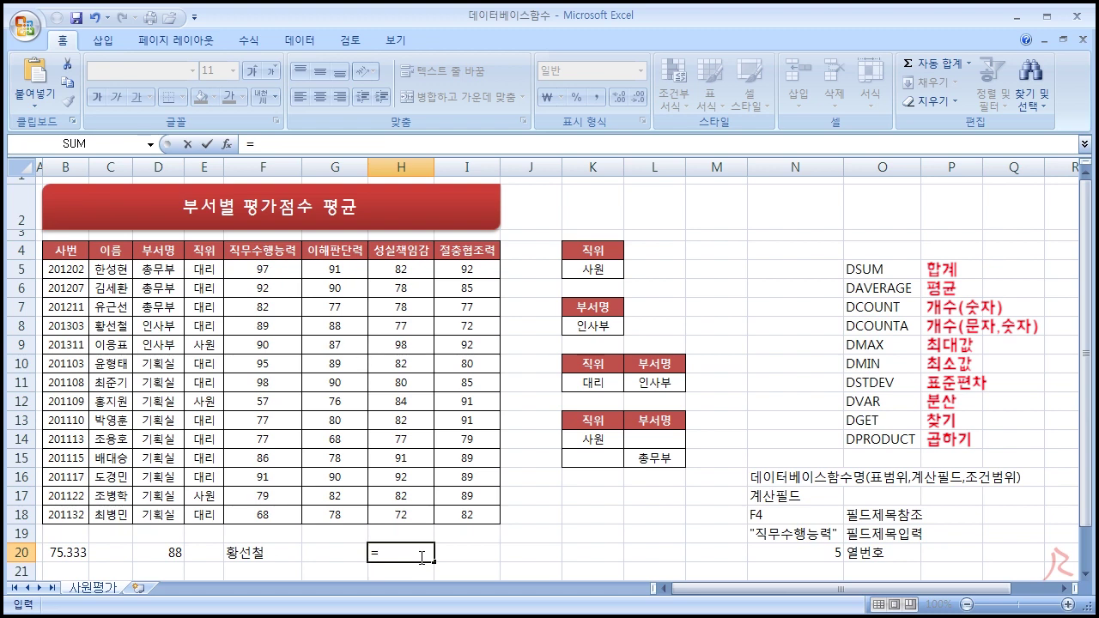
{"action": "type", "text": "DCOUNT("}
{"action": "left_click_drag", "start_coordinate": [69, 249], "coordinate": [464, 518]}
{"action": "type", "text": ","}
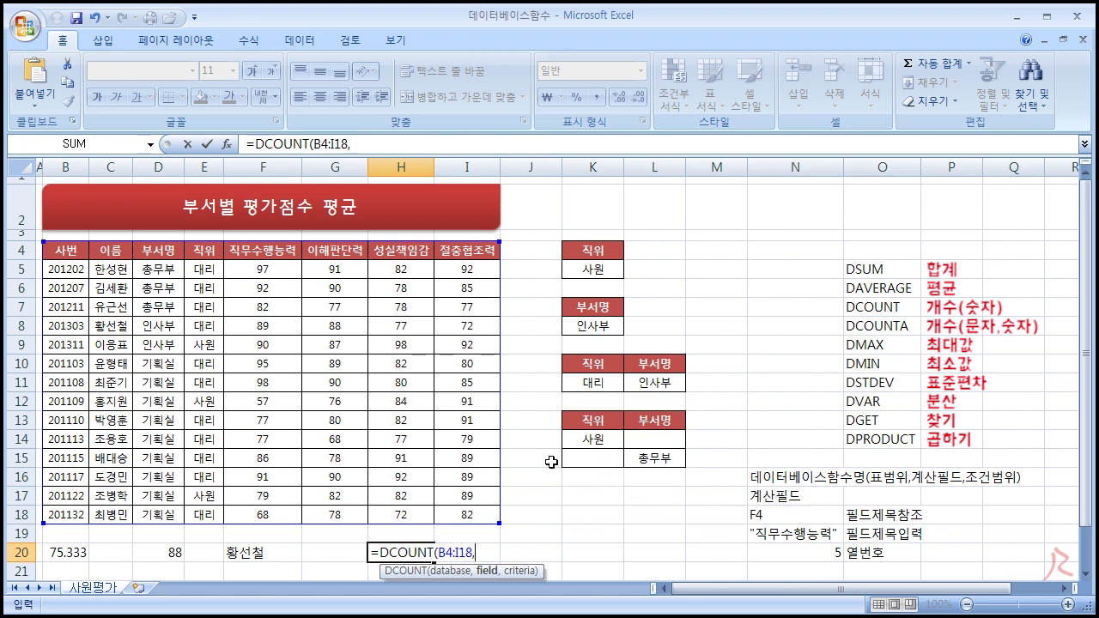
Try the text headers 이름, 부서명 and 직위, and the header range B4:I4, as the DCOUNT field argument
{"action": "left_click", "coordinate": [110, 250]}
{"action": "left_click", "coordinate": [158, 250]}
{"action": "left_click", "coordinate": [203, 251]}
{"action": "left_click", "coordinate": [57, 252]}
{"action": "left_click", "coordinate": [115, 251]}
{"action": "left_click", "coordinate": [204, 251]}
{"action": "left_click", "coordinate": [116, 250]}
{"action": "left_click", "coordinate": [158, 250]}
{"action": "left_click", "coordinate": [206, 250]}
{"action": "left_click_drag", "start_coordinate": [65, 250], "coordinate": [470, 250]}
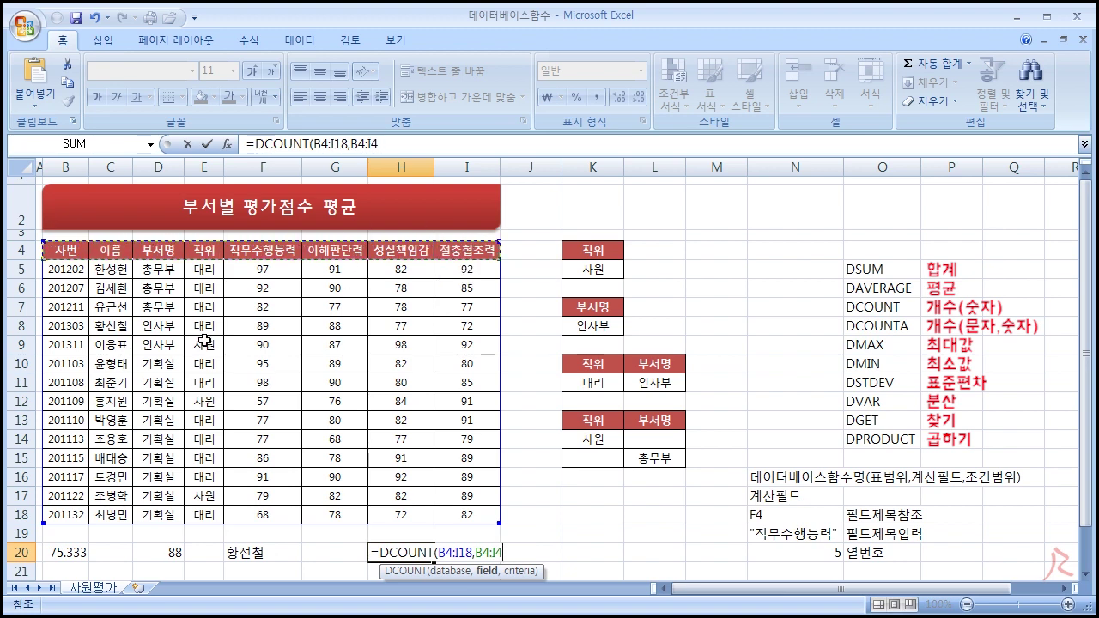
Try the numeric score headers 직무수행능력, 이해판단력 and 성실책임감 as the DCOUNT field argument
{"action": "left_click_drag", "start_coordinate": [249, 251], "coordinate": [423, 251]}
{"action": "left_click", "coordinate": [319, 250]}
{"action": "left_click", "coordinate": [396, 251]}
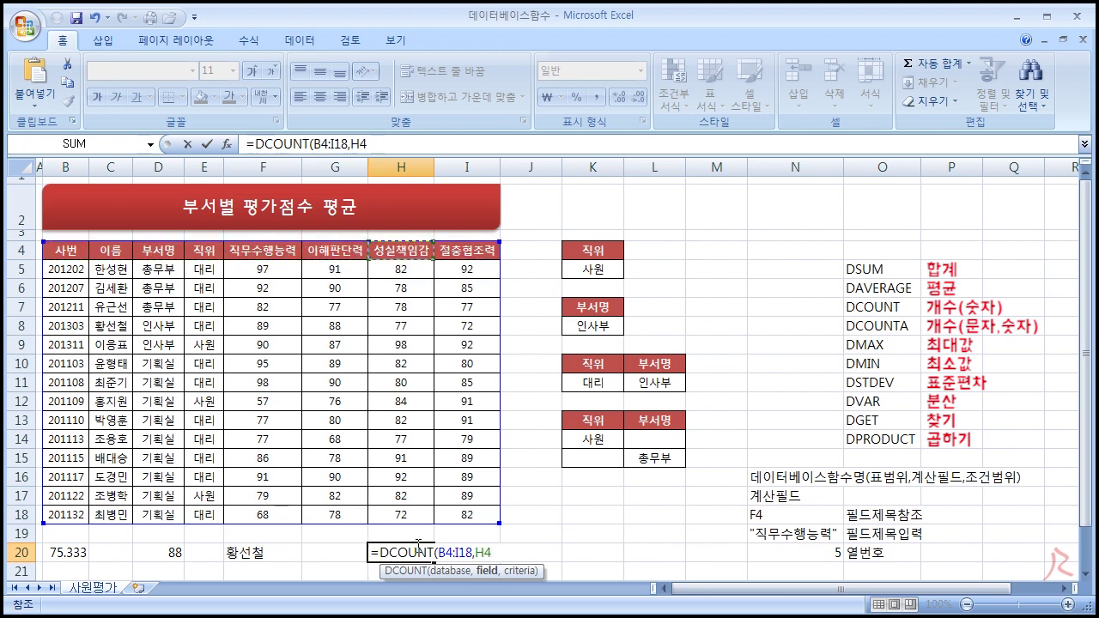
{"action": "left_click", "coordinate": [343, 252]}
{"action": "left_click", "coordinate": [284, 254]}
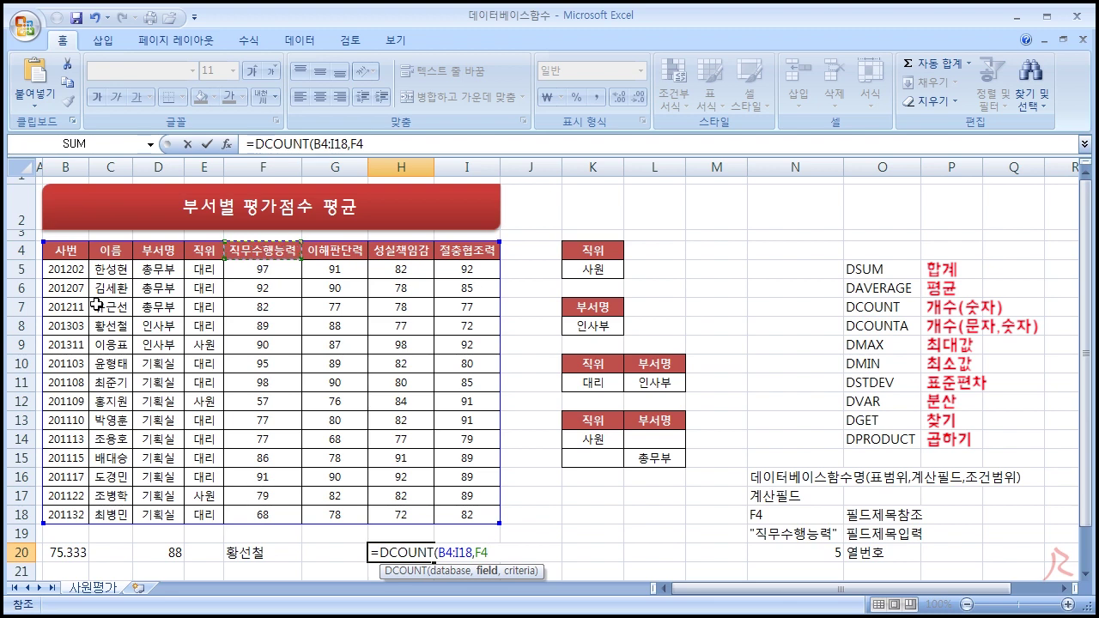
{"action": "left_click", "coordinate": [345, 254]}
{"action": "left_click", "coordinate": [427, 254]}
Complete the H20 formula as =DCOUNT(B4:I18,I4,K13:L15) to count the rows matching the OR criteria
{"action": "left_click", "coordinate": [458, 251]}
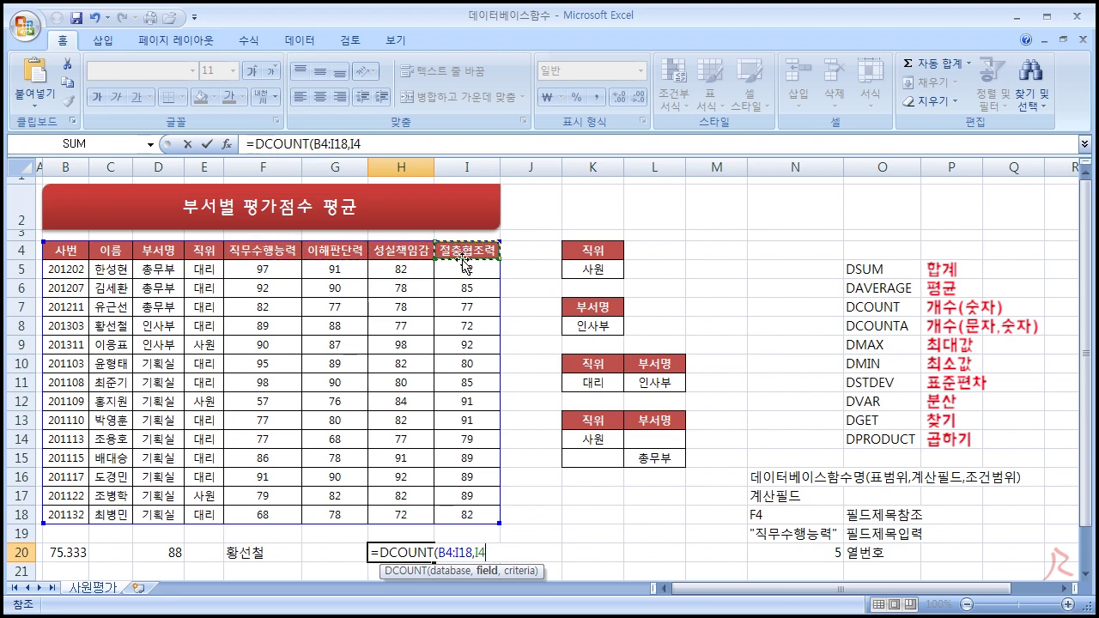
{"action": "type", "text": ","}
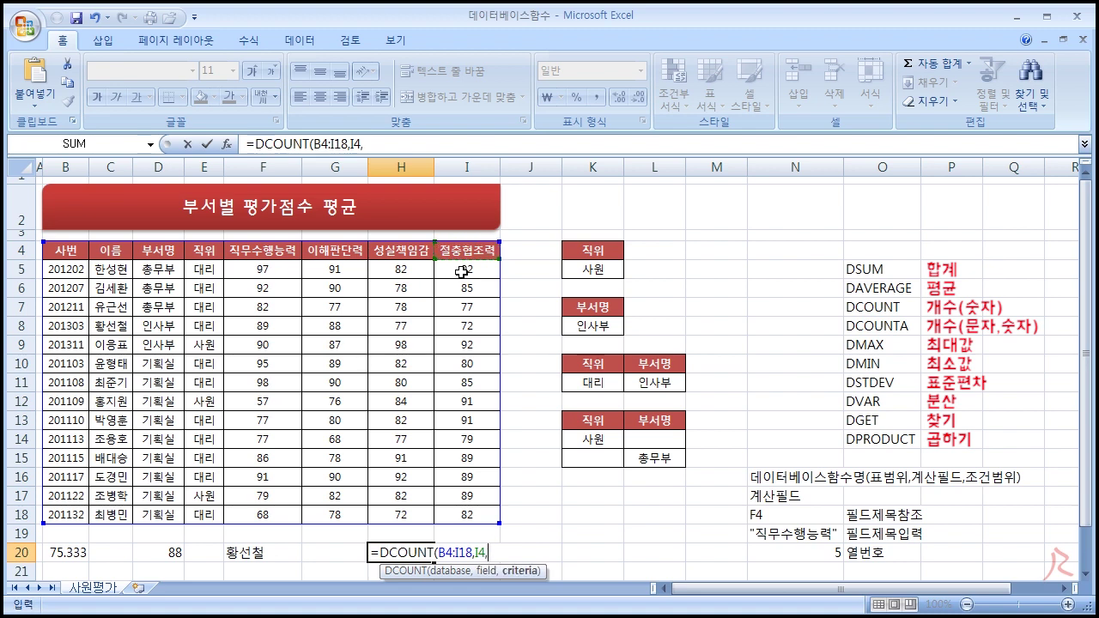
{"action": "left_click_drag", "start_coordinate": [574, 426], "coordinate": [630, 460]}
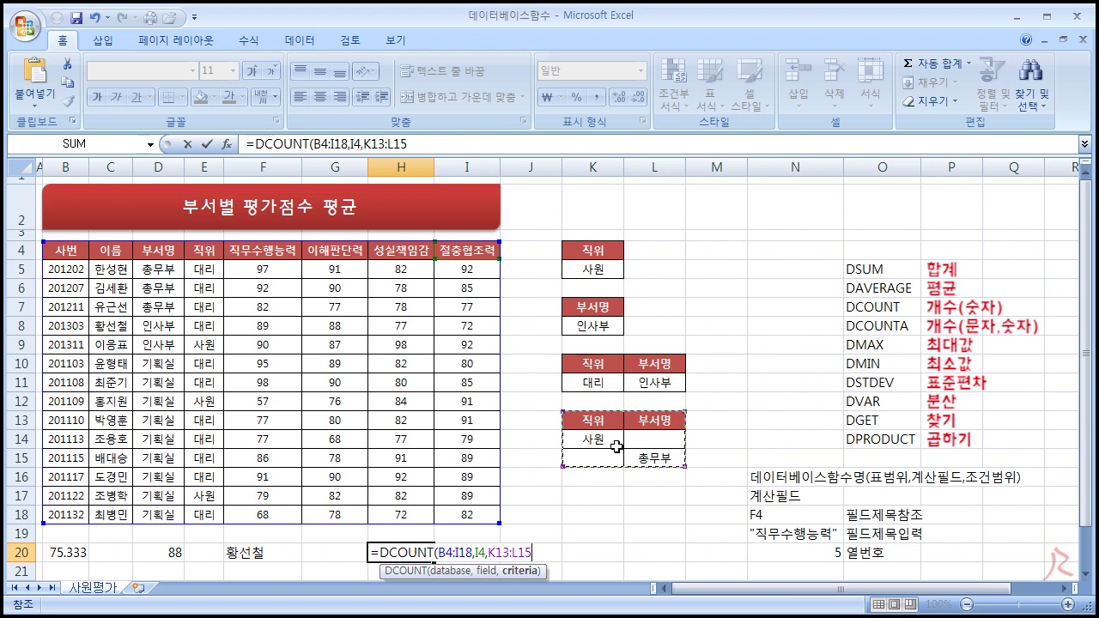
{"action": "key", "text": "Return"}
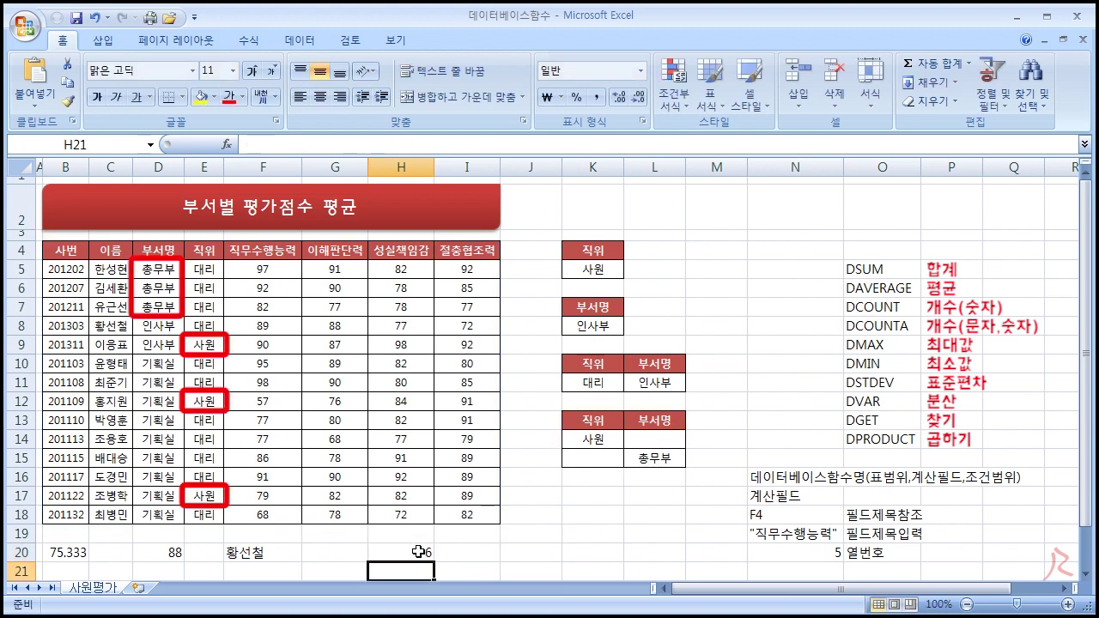
Start a DCOUNTA formula in I20 with B4:I18 as the database range
{"action": "left_click", "coordinate": [418, 551]}
{"action": "left_click", "coordinate": [481, 551]}
{"action": "type", "text": "=D"}
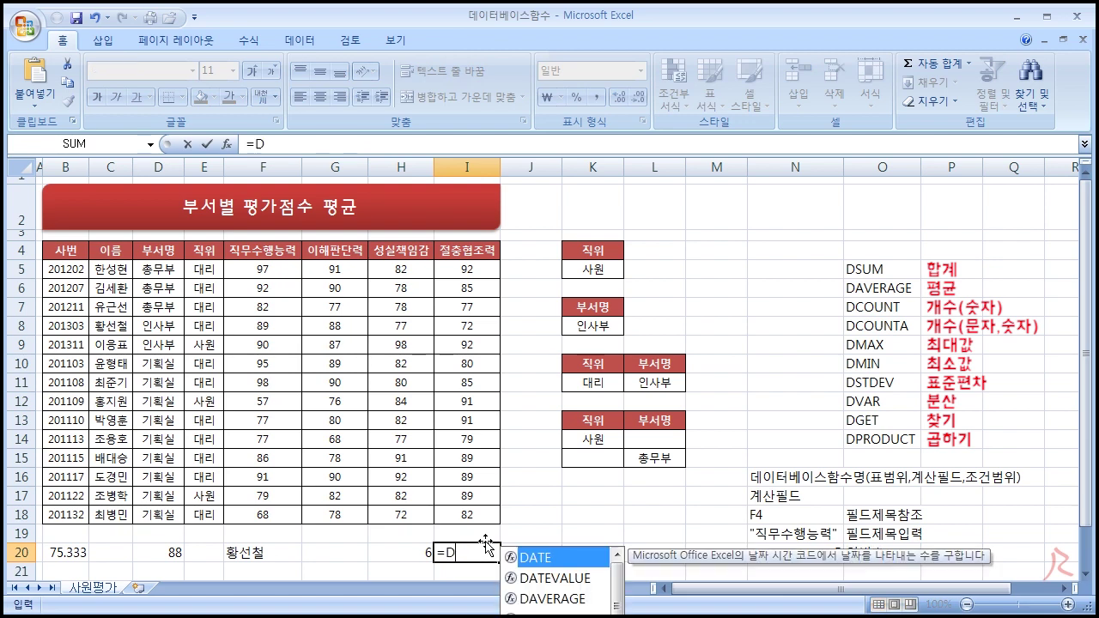
{"action": "type", "text": "COUNTA("}
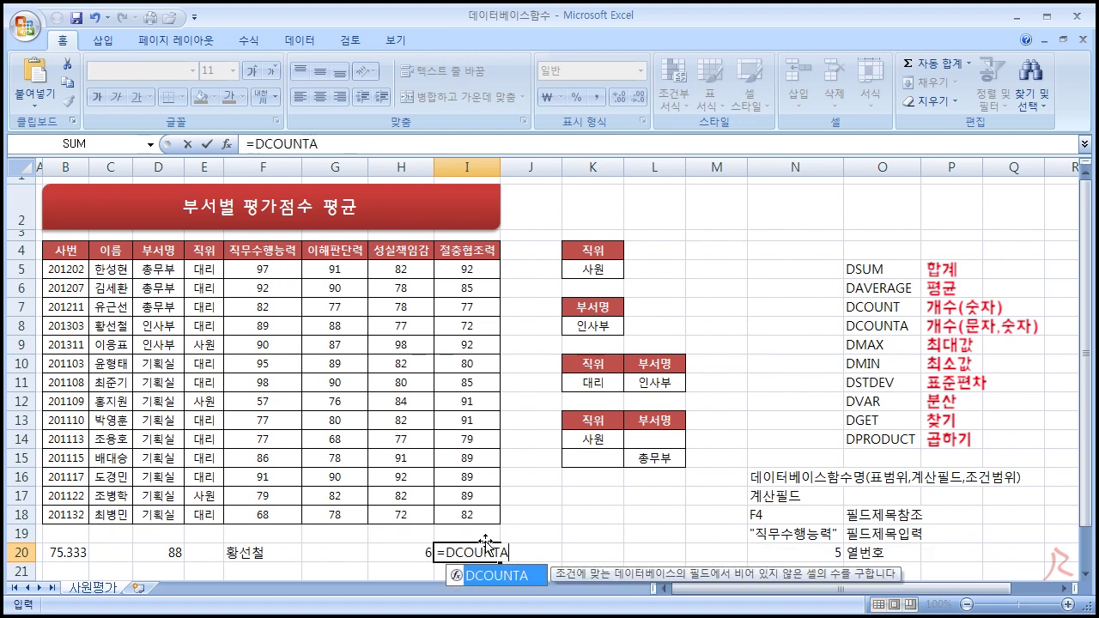
{"action": "left_click_drag", "start_coordinate": [69, 250], "coordinate": [474, 530]}
{"action": "type", "text": ","}
Try different table headers in row 4, from 사번 to the score columns, as the DCOUNTA field argument
{"action": "left_click", "coordinate": [68, 250]}
{"action": "left_click", "coordinate": [111, 250]}
{"action": "key", "text": "Right"}
{"action": "key", "text": "Right"}
{"action": "key", "text": "Right"}
{"action": "key", "text": "Right"}
{"action": "key", "text": "Right"}
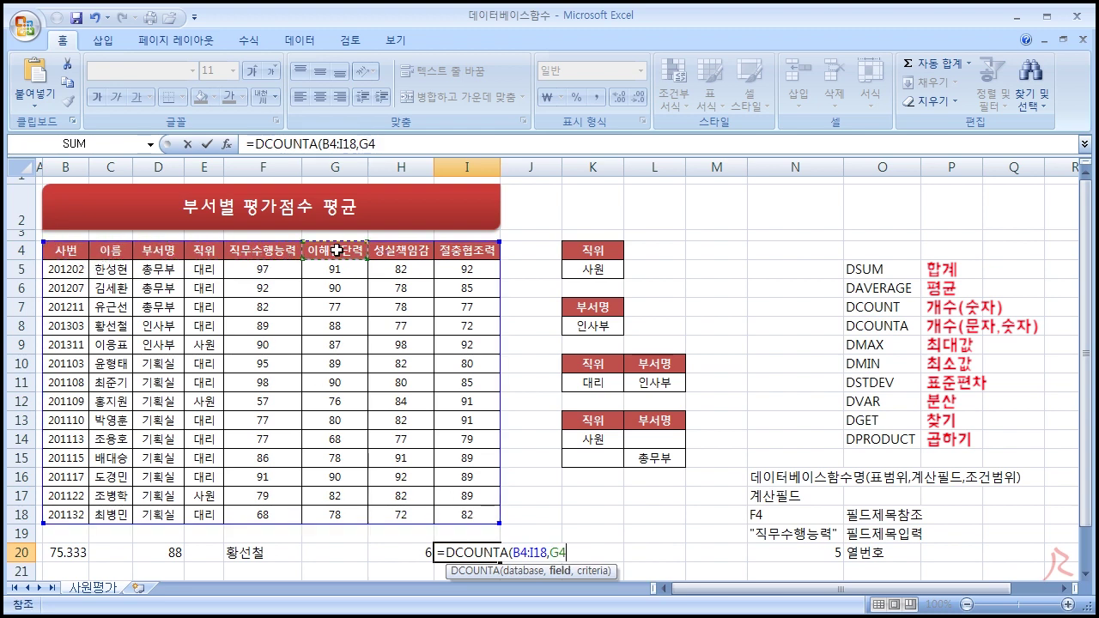
Complete the I20 formula as =DCOUNTA(B4:I18,D4,K13:L15) using 부서명 as the field
{"action": "left_click", "coordinate": [169, 250]}
{"action": "type", "text": ","}
{"action": "left_click_drag", "start_coordinate": [599, 428], "coordinate": [656, 452]}
{"action": "type", "text": ")"}
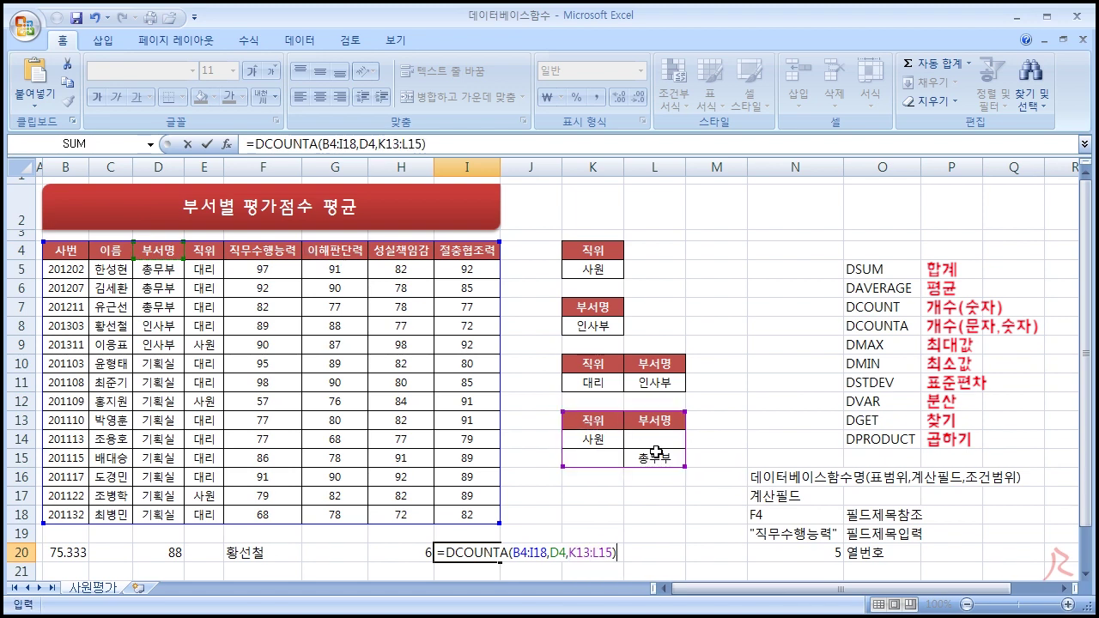
{"action": "key", "text": "Return"}
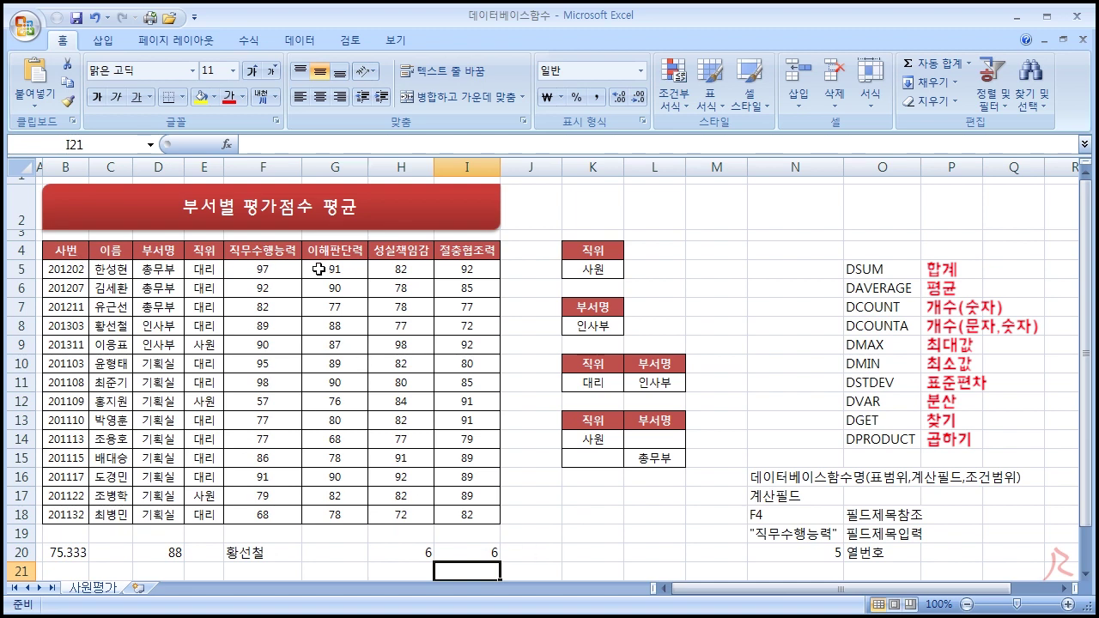
Review the remaining database functions in column O, including DPRODUCT, DVAR, DSTDEV, DMIN and DSUM
{"action": "left_click", "coordinate": [866, 433]}
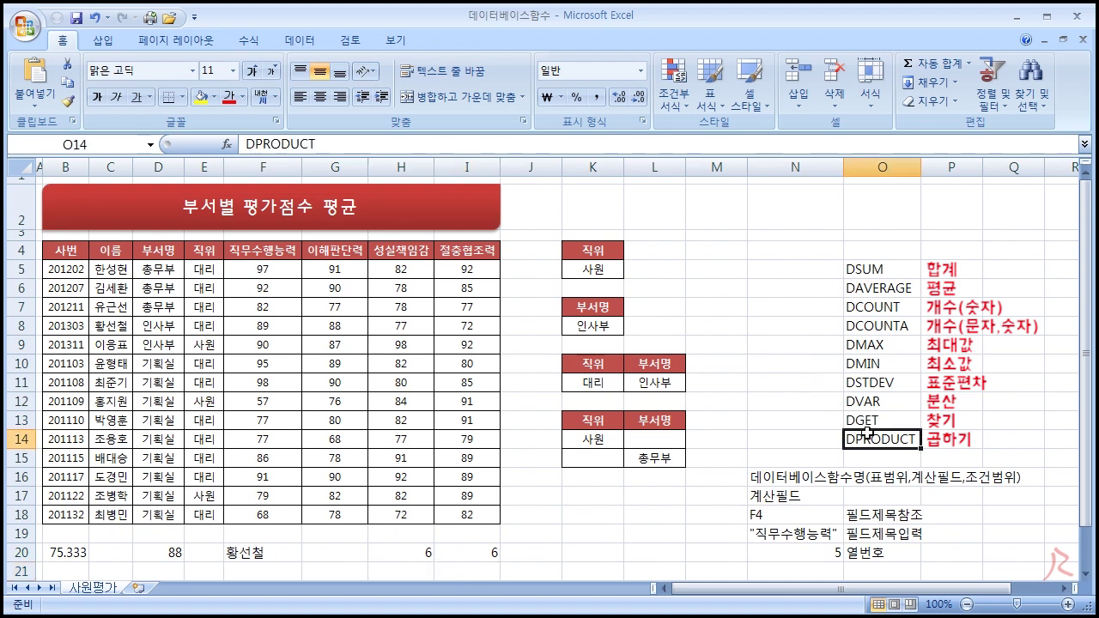
{"action": "left_click", "coordinate": [868, 401]}
{"action": "left_click", "coordinate": [869, 386]}
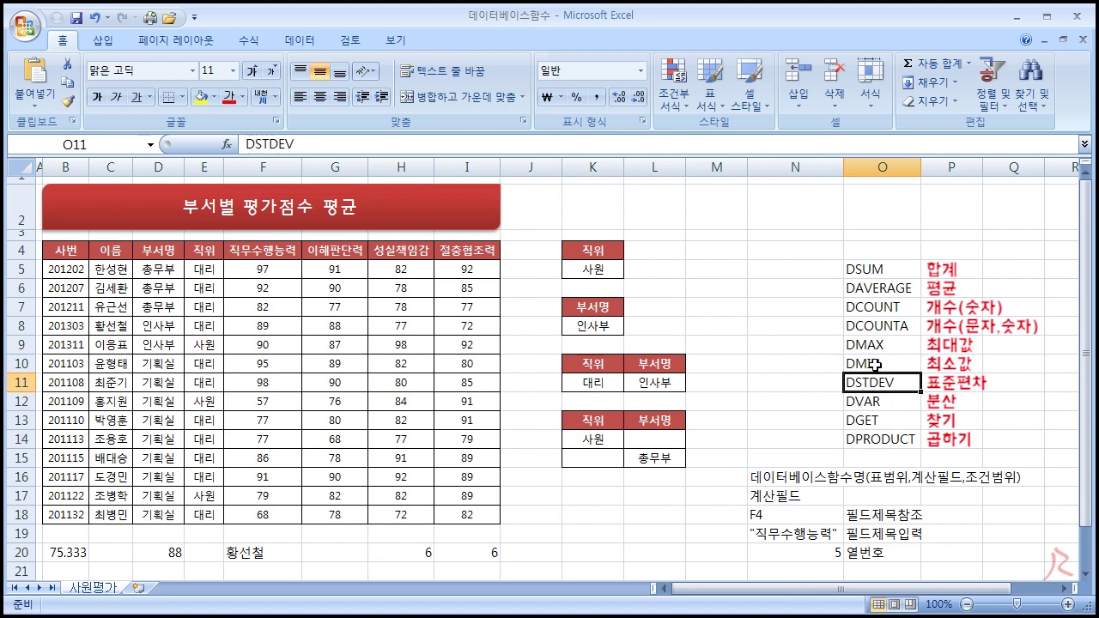
{"action": "left_click", "coordinate": [873, 364]}
{"action": "left_click", "coordinate": [872, 272]}
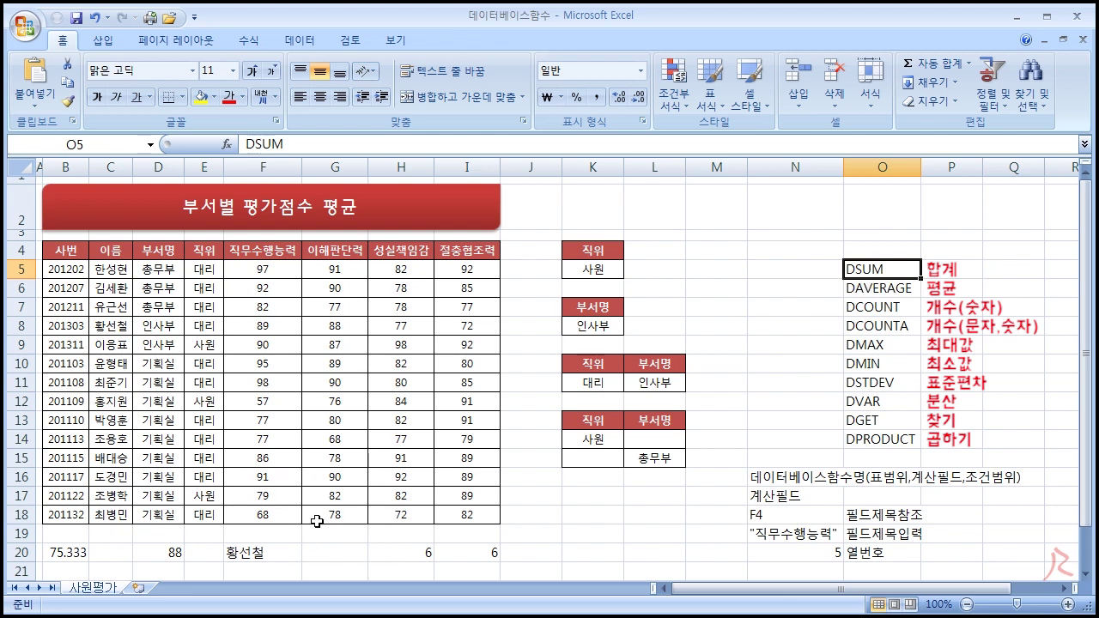
{"action": "left_click", "coordinate": [574, 551]}
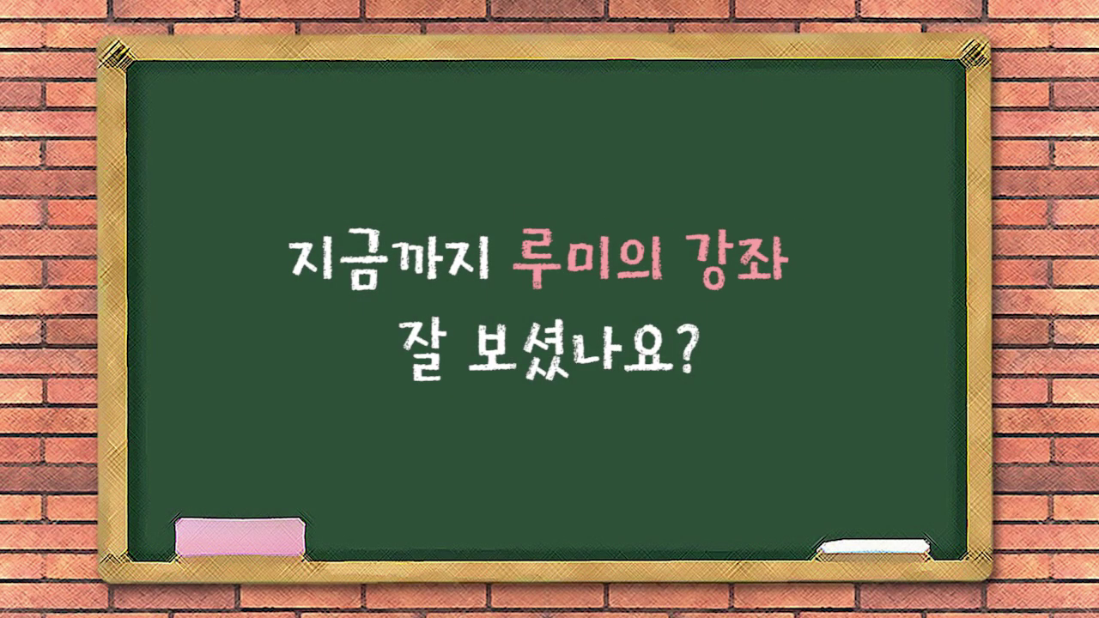